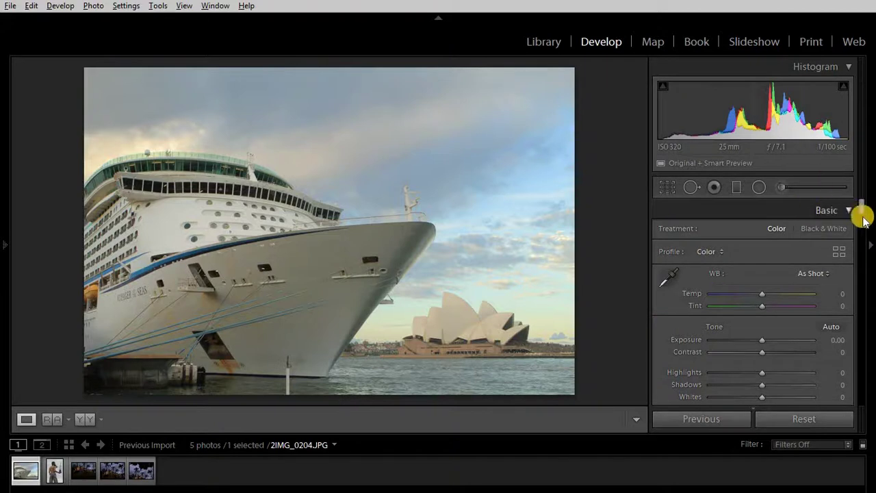
Step: Raise the cruise ship photo's Exposure to +0.10 in the Basic adjustments
{"action": "scroll", "coordinate": [760, 301], "scroll_direction": "down", "scroll_amount": 2}
{"action": "scroll", "coordinate": [772, 283], "scroll_direction": "down", "scroll_amount": 2}
{"action": "scroll", "coordinate": [772, 293], "scroll_direction": "up", "scroll_amount": 2}
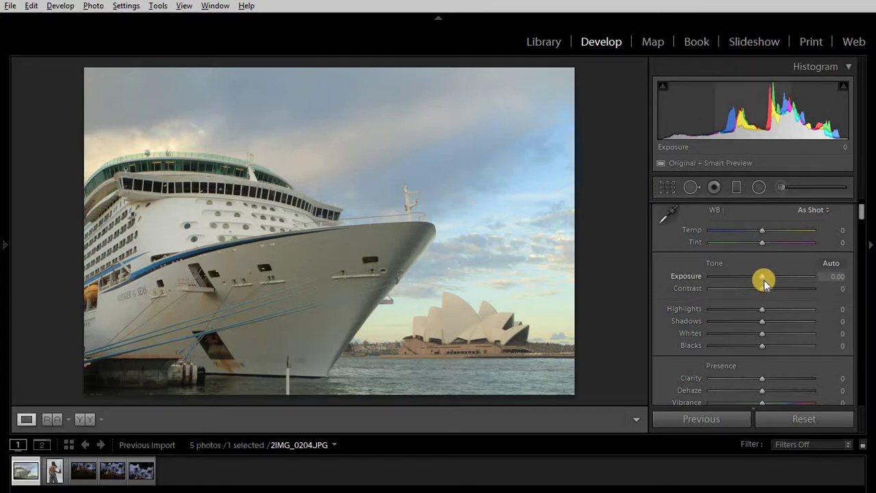
{"action": "key", "text": "Up"}
{"action": "key", "text": "Up"}
{"action": "key", "text": "Down"}
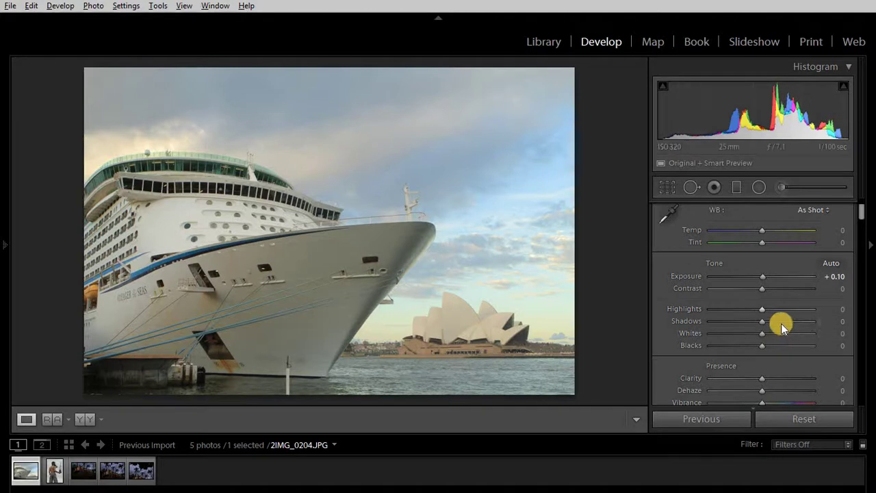
Step: Balance the photo's tones with Shadows at +81, Highlights at -64, Whites at +23 and Blacks at -60
{"action": "left_click_drag", "start_coordinate": [781, 322], "coordinate": [802, 331]}
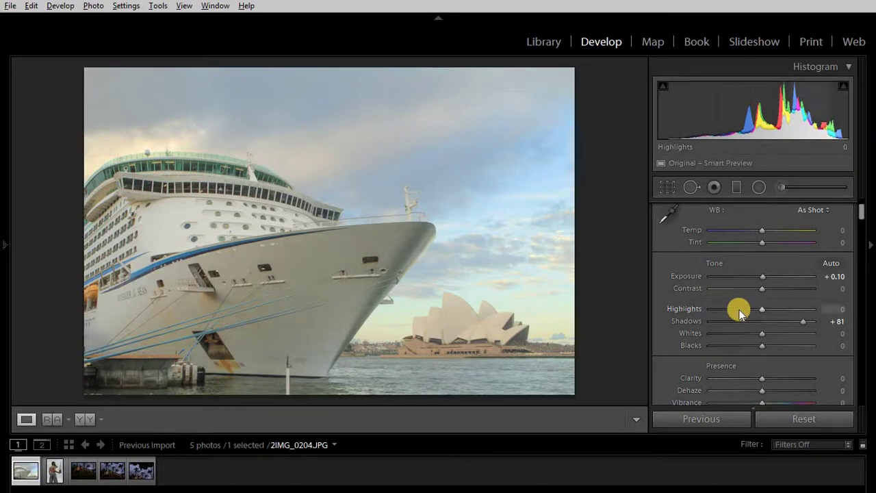
{"action": "mouse_move", "coordinate": [739, 310]}
{"action": "left_mouse_down"}
{"action": "mouse_move", "coordinate": [717, 308]}
{"action": "mouse_move", "coordinate": [729, 309]}
{"action": "left_mouse_up"}
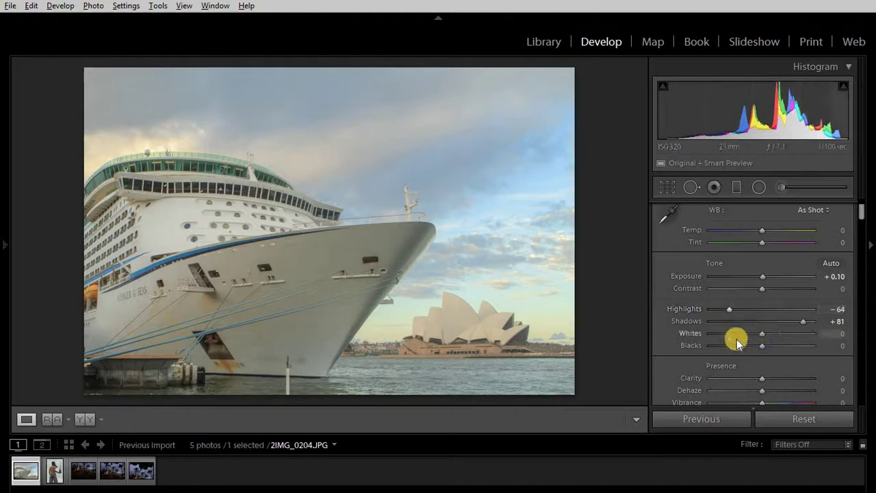
{"action": "left_click_drag", "start_coordinate": [736, 347], "coordinate": [773, 329]}
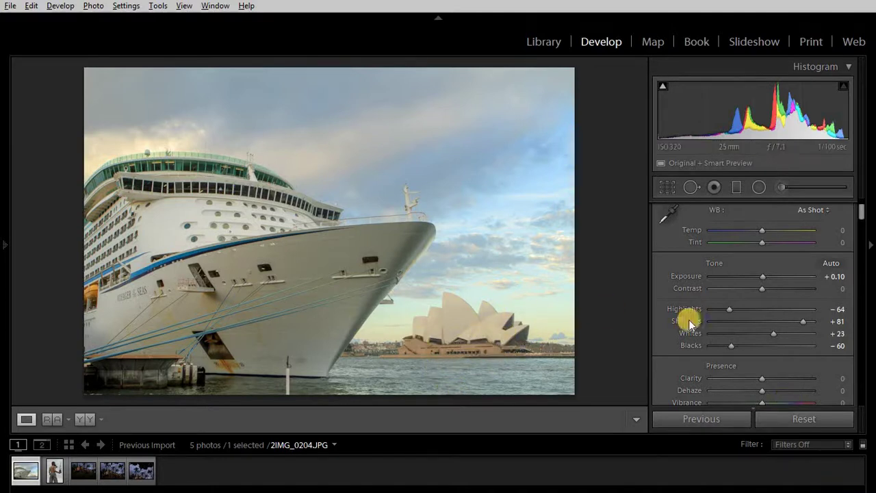
Step: Set the photo's Dehaze to +10 and its Clarity to +17
{"action": "key", "text": "Up"}
{"action": "key", "text": "Up"}
{"action": "key", "text": "Up"}
{"action": "key", "text": "Up"}
{"action": "key", "text": "Up"}
{"action": "key", "text": "Down"}
{"action": "key", "text": "Down"}
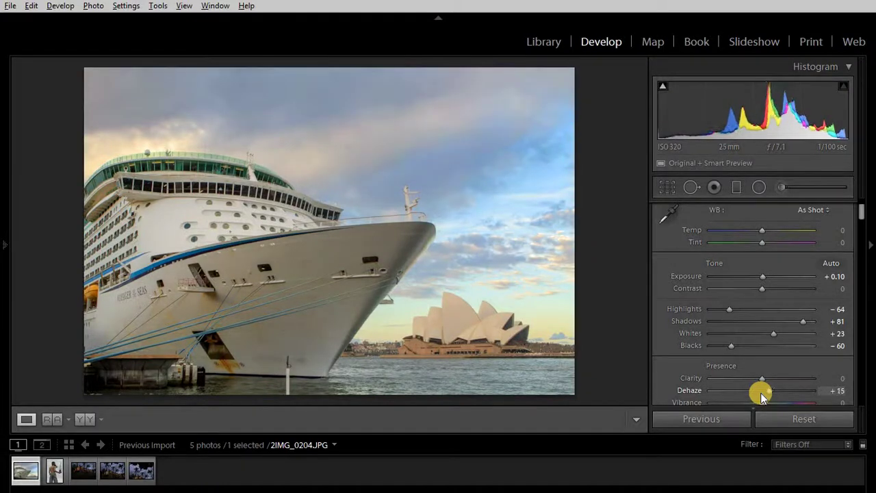
{"action": "key", "text": "Up"}
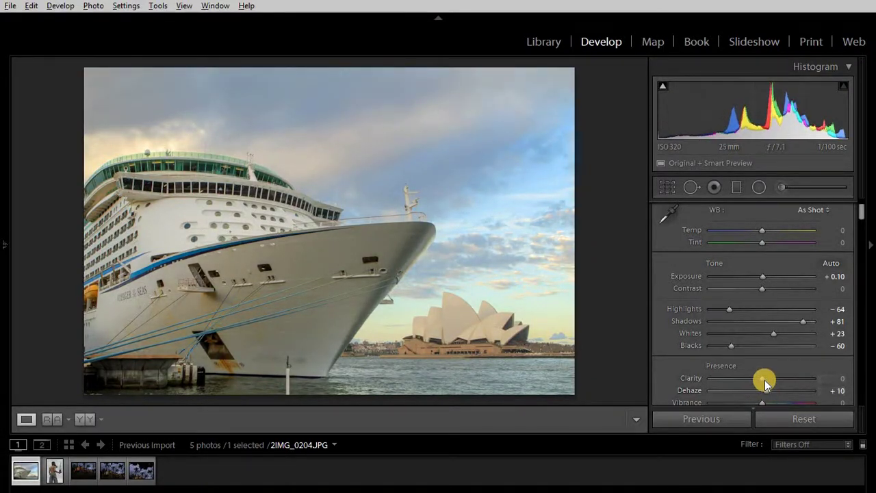
{"action": "left_click_drag", "start_coordinate": [765, 380], "coordinate": [768, 381]}
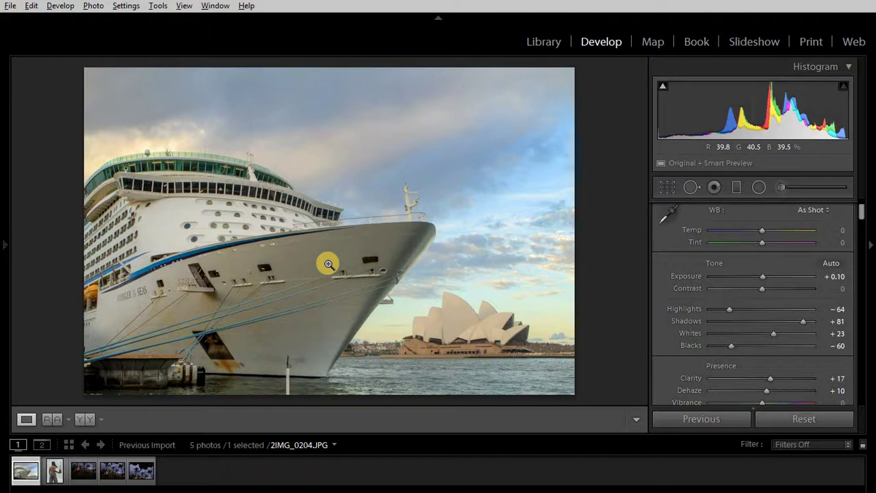
Step: Compare the edited ship photo with its original Before version, ending on the edited one
{"action": "key", "text": "backslash"}
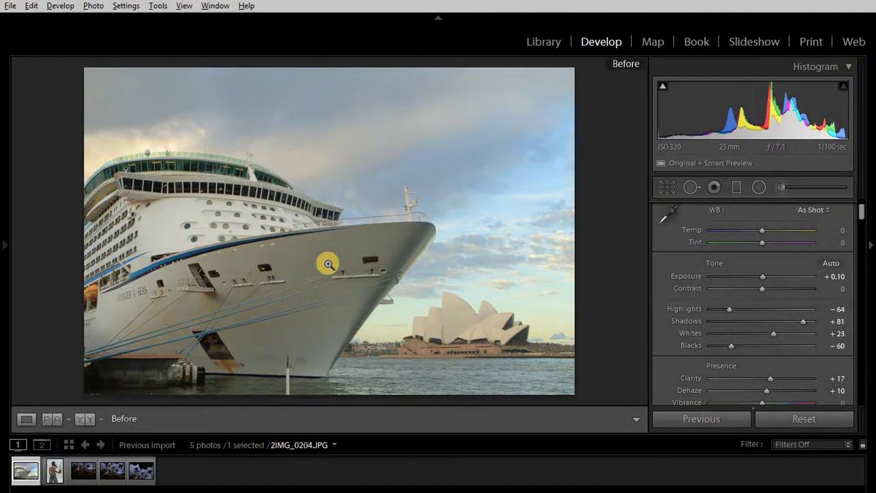
{"action": "key", "text": "backslash"}
{"action": "key", "text": "backslash"}
{"action": "key", "text": "backslash"}
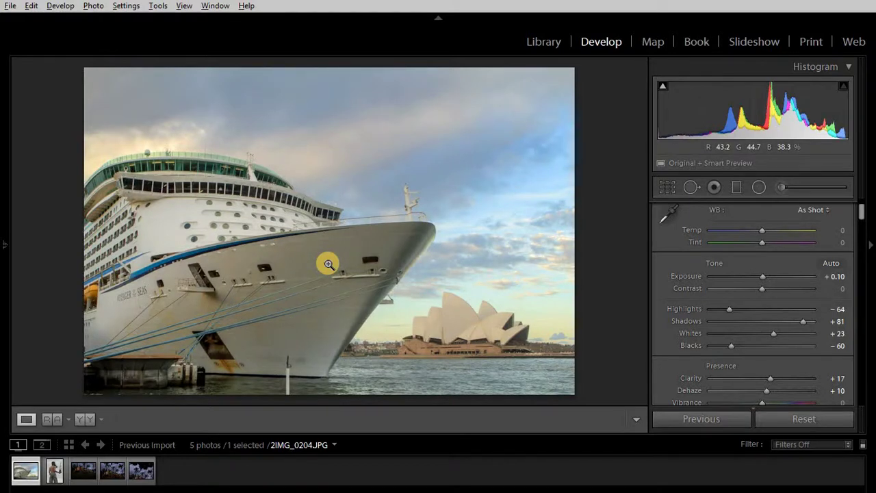
{"action": "key", "text": "backslash"}
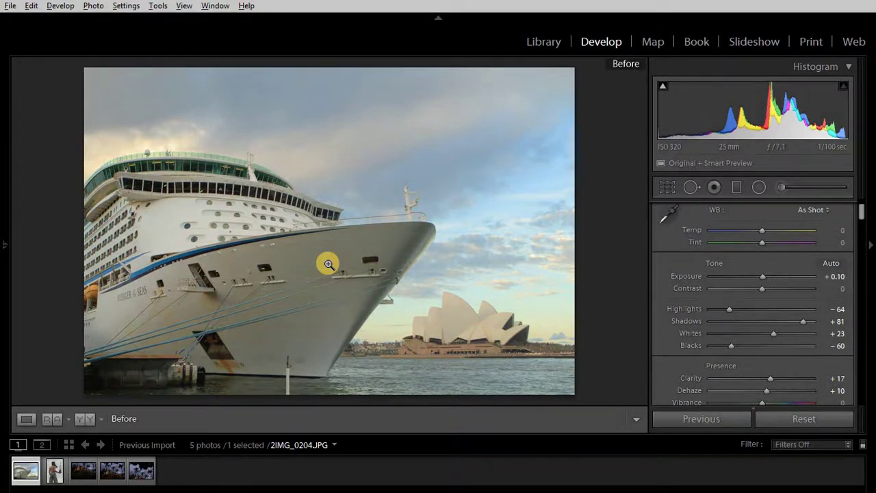
{"action": "key", "text": "backslash"}
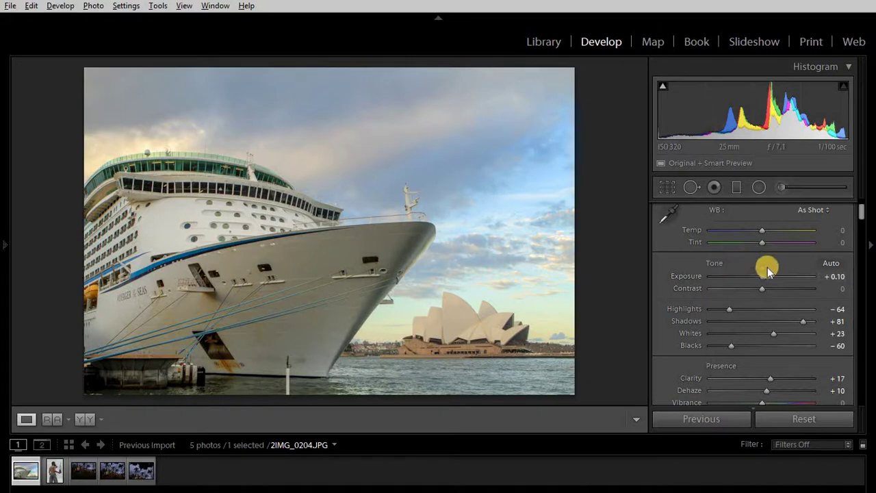
Step: Try stronger Contrast values on the photo and settle on +15
{"action": "scroll", "coordinate": [763, 289], "scroll_direction": "up", "scroll_amount": 6}
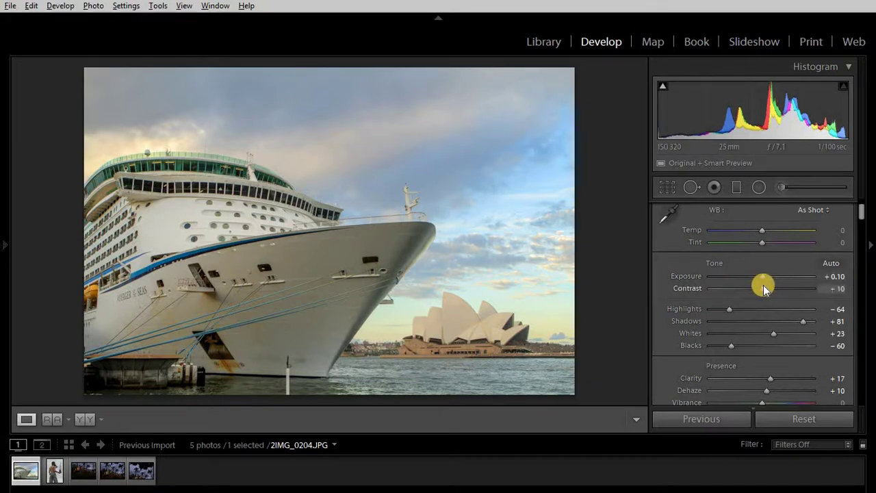
{"action": "scroll", "coordinate": [764, 288], "scroll_direction": "up", "scroll_amount": 3}
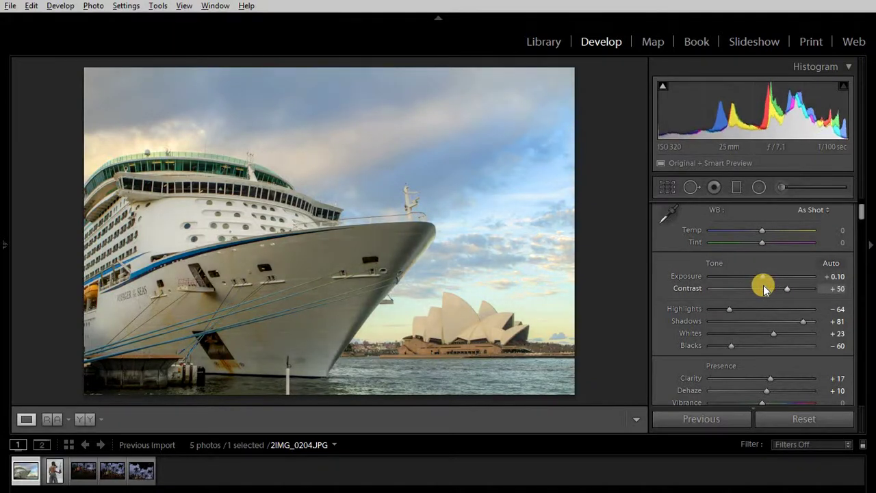
{"action": "scroll", "coordinate": [763, 288], "scroll_direction": "down", "scroll_amount": 4}
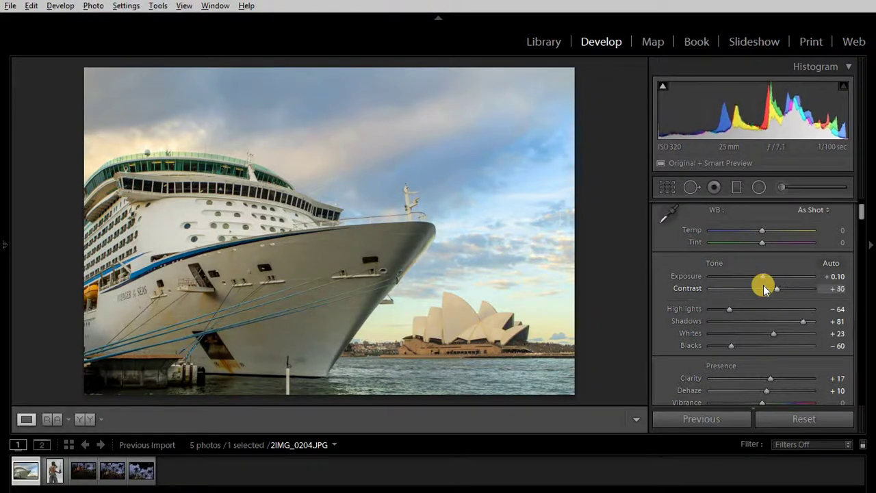
{"action": "scroll", "coordinate": [762, 288], "scroll_direction": "up", "scroll_amount": 1}
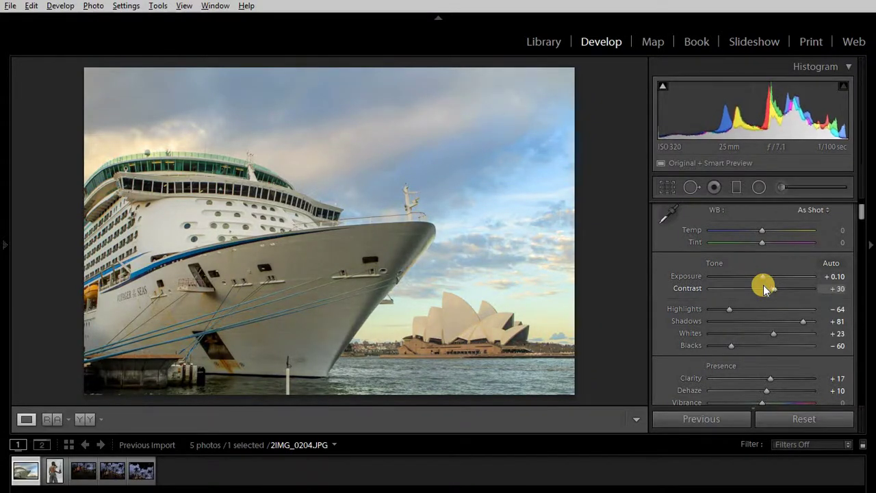
{"action": "scroll", "coordinate": [763, 288], "scroll_direction": "down", "scroll_amount": 3}
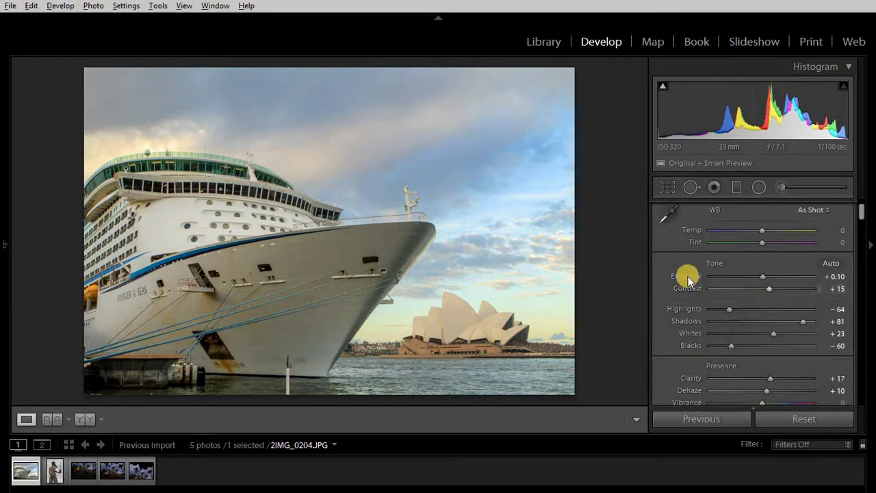
Step: Consult the finished reference image and set the white balance to Temp -10 and Tint +5
{"action": "scroll", "coordinate": [677, 332], "scroll_direction": "up", "scroll_amount": 3}
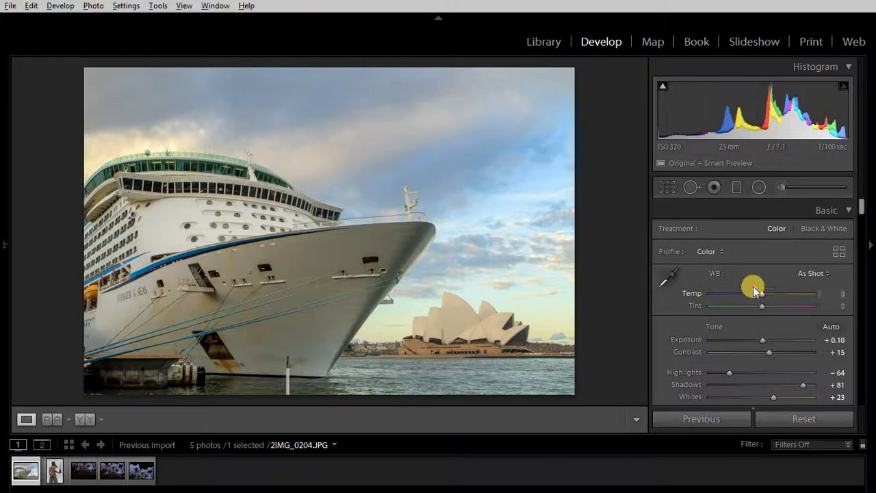
{"action": "key", "text": "alt+Tab"}
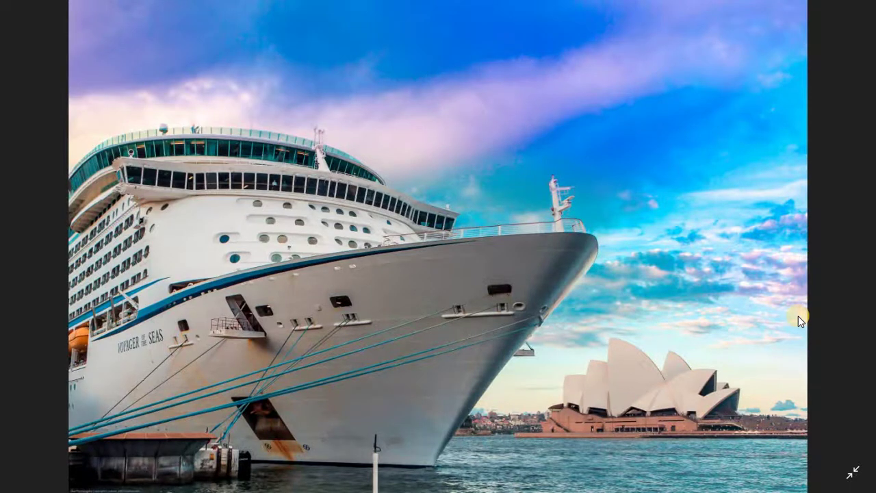
{"action": "key", "text": "alt+Tab"}
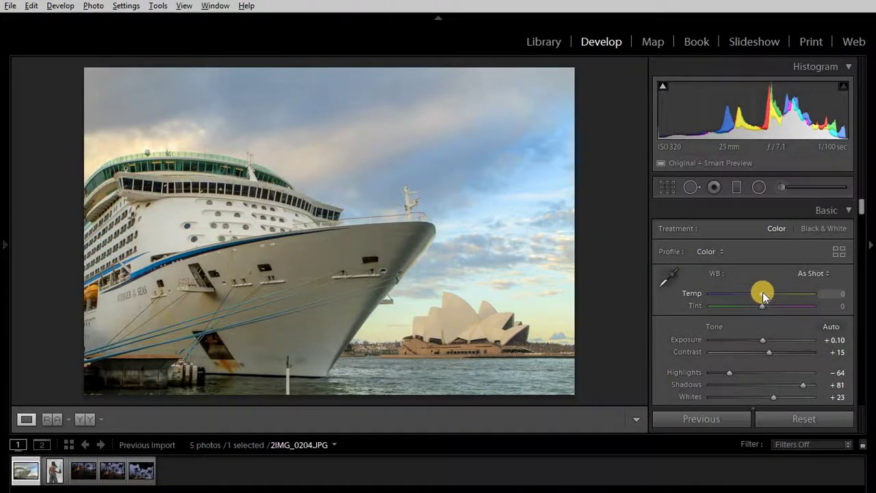
{"action": "key", "text": "Down"}
{"action": "key", "text": "Down"}
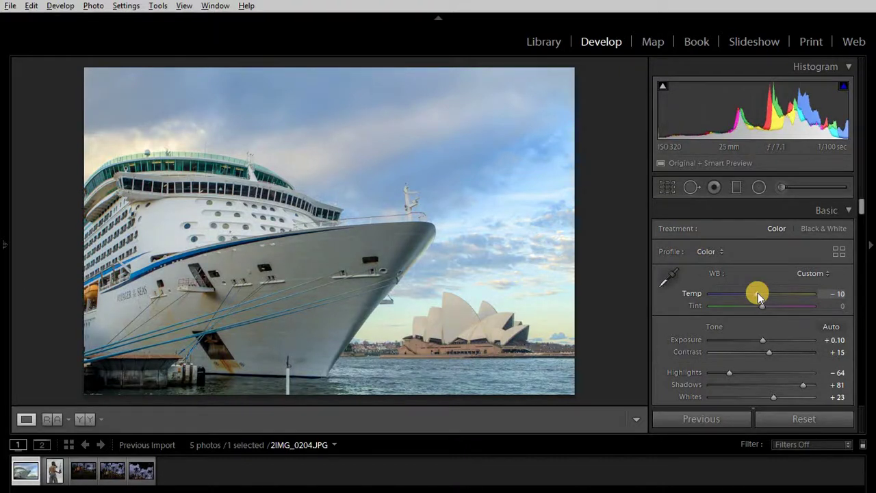
{"action": "key", "text": "alt+Tab"}
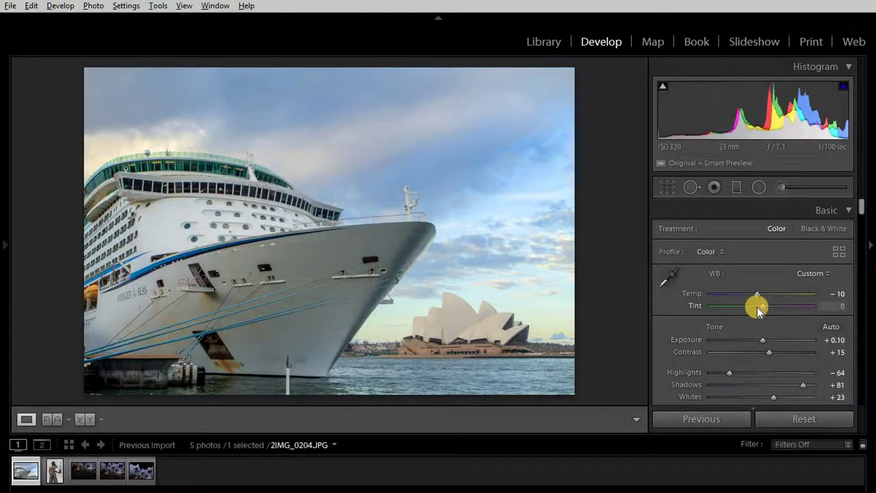
{"action": "left_click", "coordinate": [763, 307]}
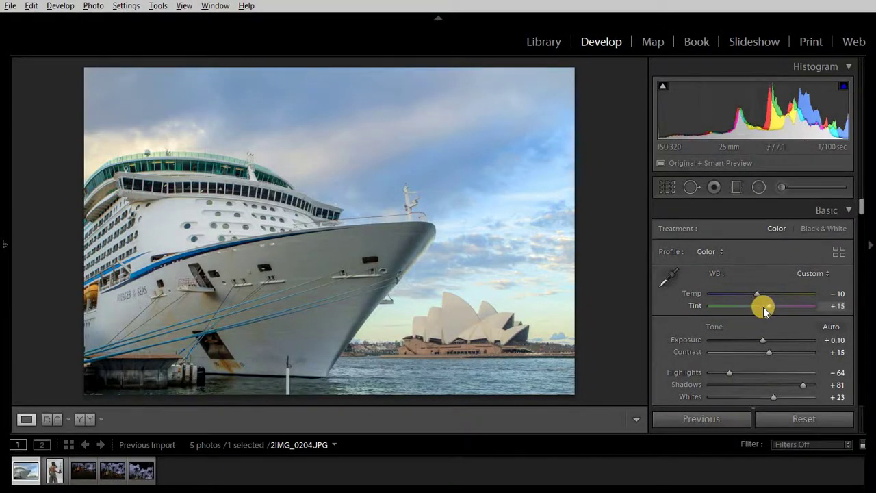
{"action": "left_click_drag", "start_coordinate": [764, 310], "coordinate": [769, 312]}
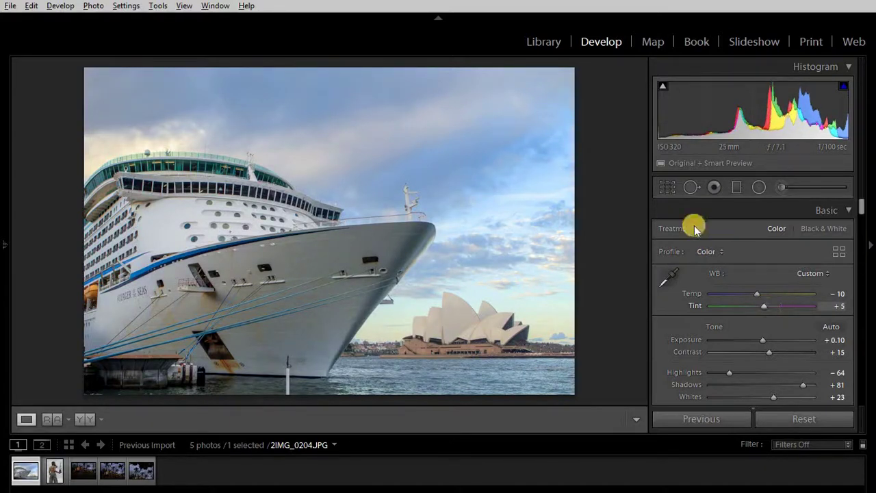
Step: Toggle between the original and edited versions to examine the effect of the tone and white balance changes
{"action": "key", "text": "backslash"}
{"action": "key", "text": "backslash"}
{"action": "key", "text": "backslash"}
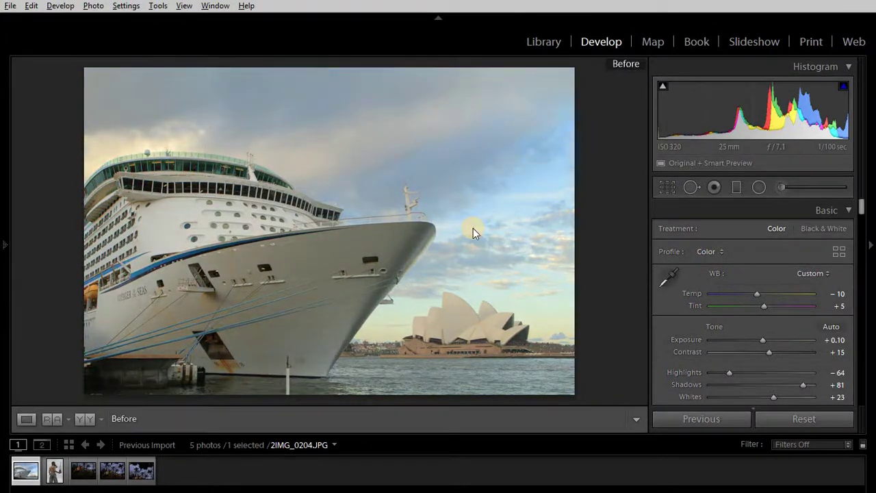
{"action": "key", "text": "backslash"}
{"action": "key", "text": "backslash"}
{"action": "key", "text": "backslash"}
{"action": "key", "text": "backslash"}
{"action": "key", "text": "backslash"}
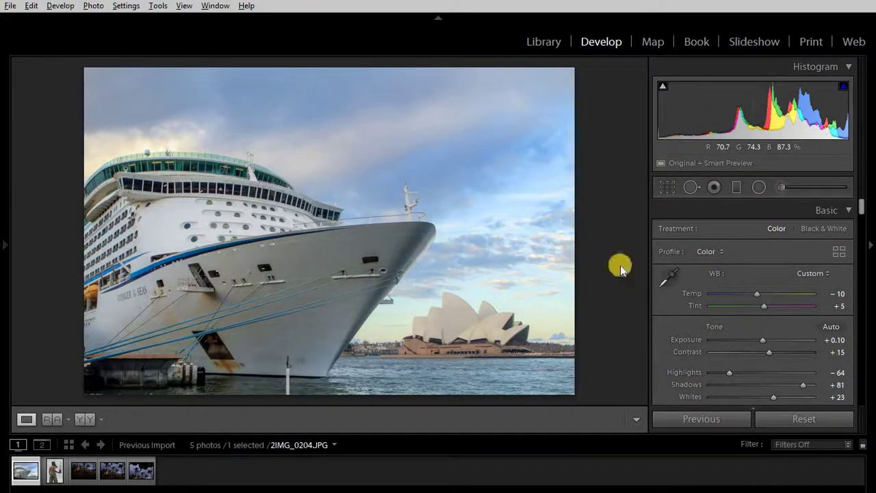
Step: Deepen the photo's Blacks to -65
{"action": "scroll", "coordinate": [684, 314], "scroll_direction": "down", "scroll_amount": 5}
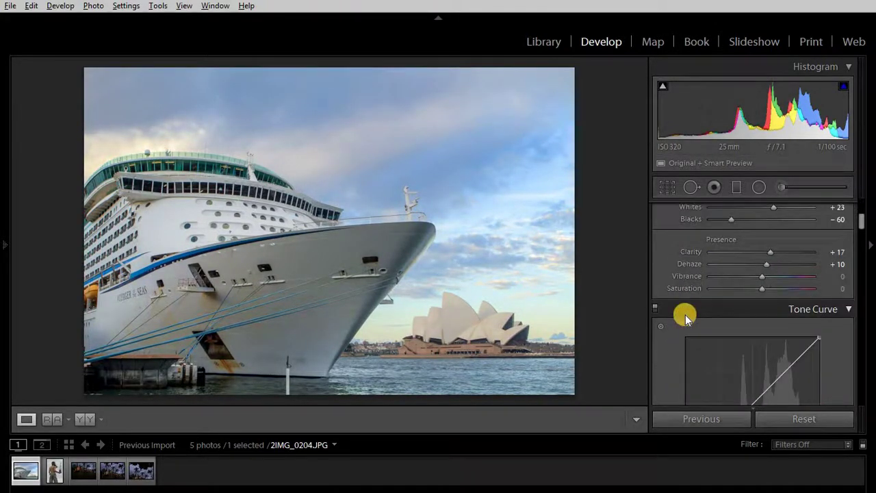
{"action": "scroll", "coordinate": [684, 314], "scroll_direction": "up", "scroll_amount": 2}
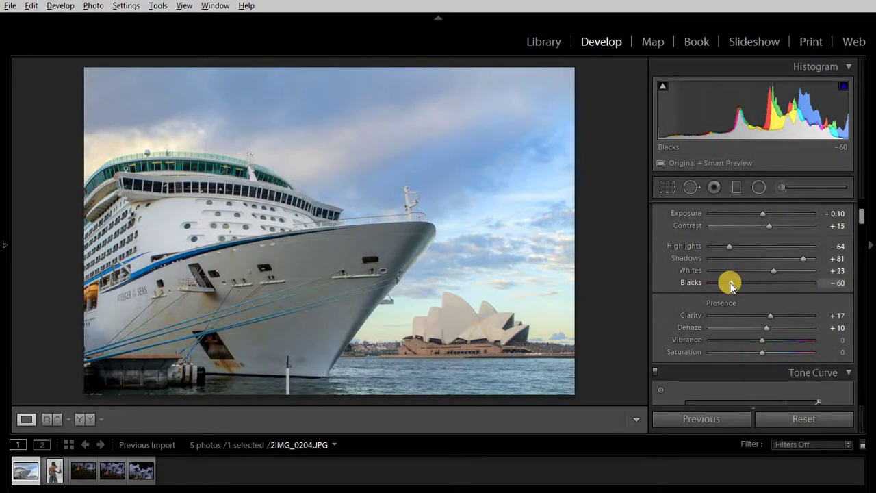
{"action": "scroll", "coordinate": [730, 282], "scroll_direction": "down", "scroll_amount": 2}
{"action": "scroll", "coordinate": [729, 281], "scroll_direction": "up", "scroll_amount": 1}
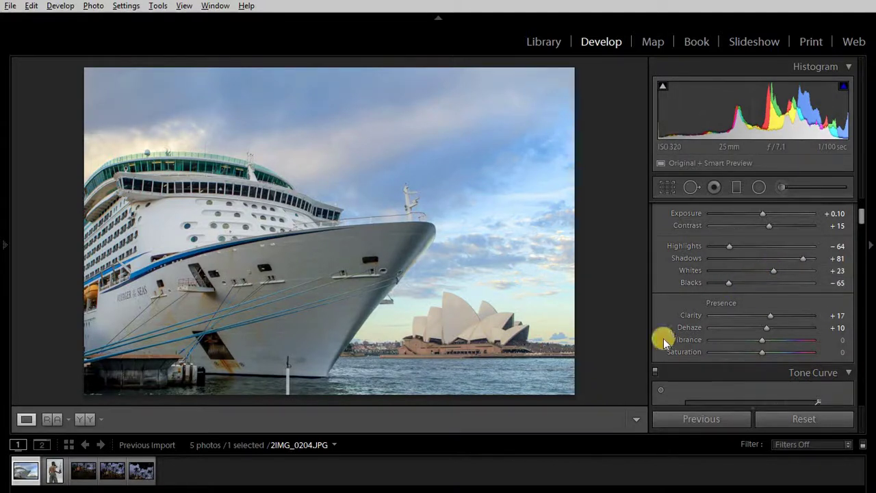
Step: Increase Clarity to +32 and check the edited photo against its Before version
{"action": "scroll", "coordinate": [770, 314], "scroll_direction": "up", "scroll_amount": 5}
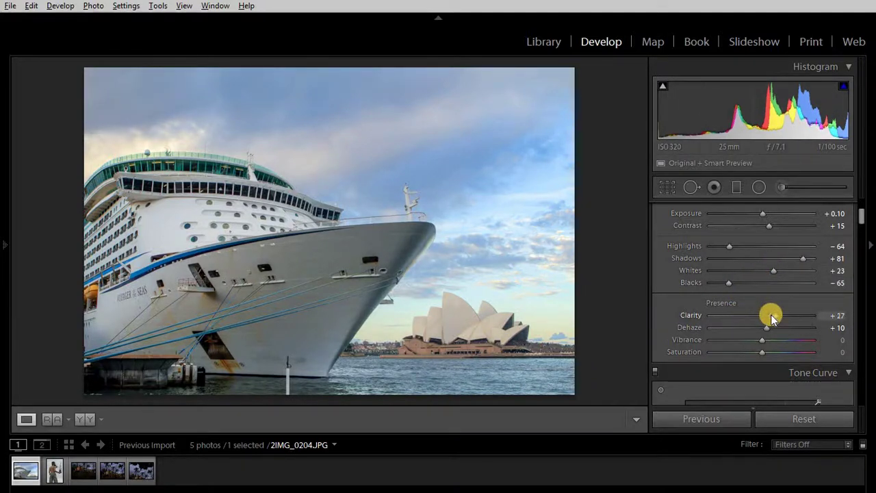
{"action": "scroll", "coordinate": [770, 314], "scroll_direction": "up", "scroll_amount": 10}
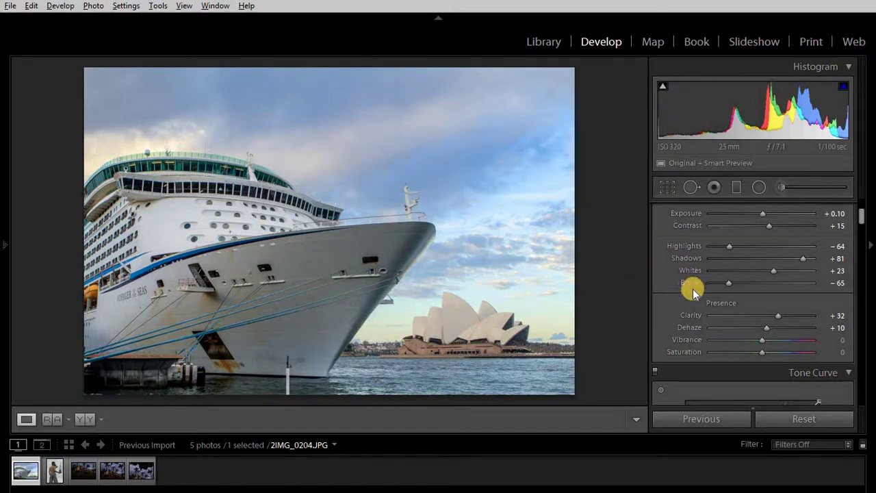
{"action": "key", "text": "backslash"}
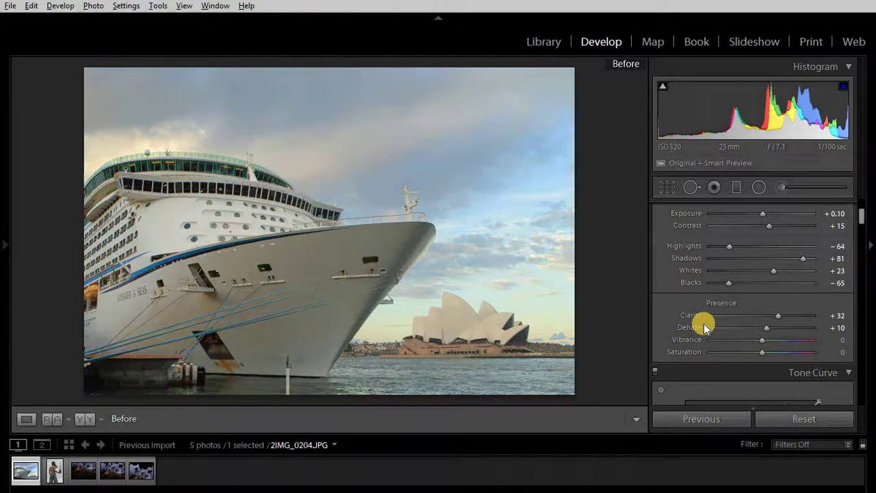
{"action": "key", "text": "backslash"}
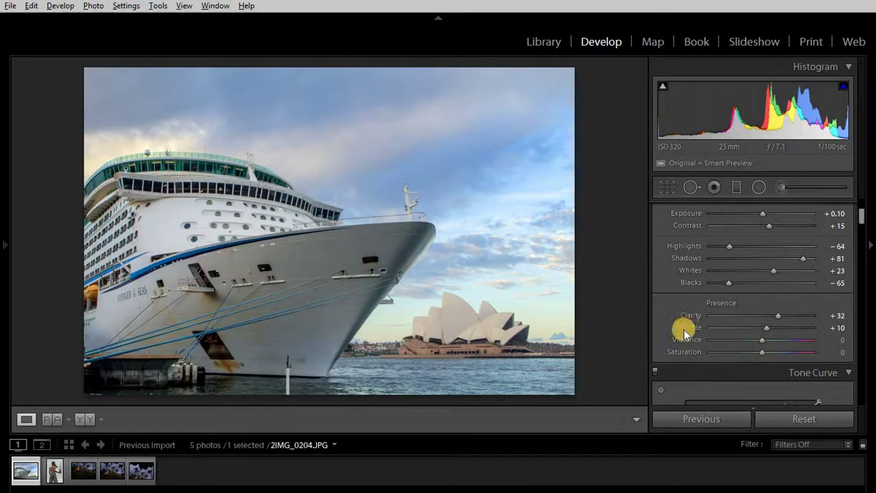
Step: Raise the Blue Saturation to +32 in the HSL colour adjustments
{"action": "scroll", "coordinate": [683, 329], "scroll_direction": "down", "scroll_amount": 10}
{"action": "scroll", "coordinate": [683, 329], "scroll_direction": "down", "scroll_amount": 2}
{"action": "scroll", "coordinate": [684, 329], "scroll_direction": "up", "scroll_amount": 6}
{"action": "scroll", "coordinate": [684, 329], "scroll_direction": "up", "scroll_amount": 2}
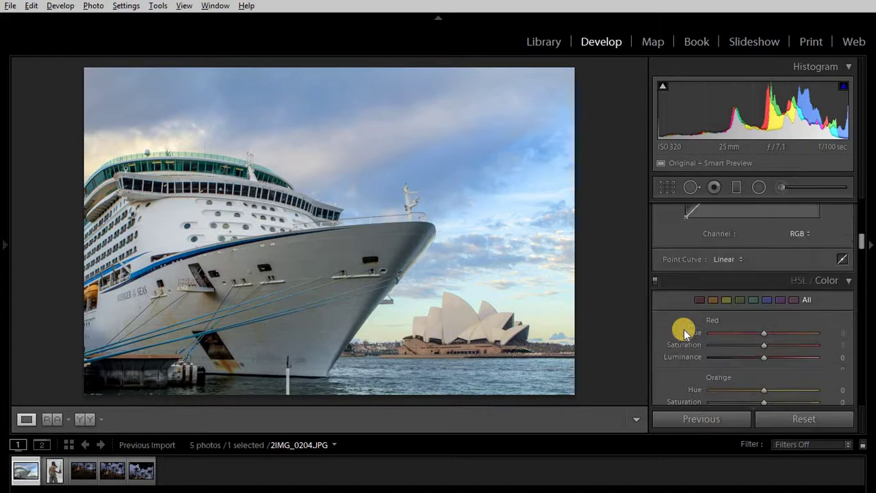
{"action": "scroll", "coordinate": [684, 329], "scroll_direction": "down", "scroll_amount": 5}
{"action": "scroll", "coordinate": [683, 329], "scroll_direction": "up", "scroll_amount": 3}
{"action": "scroll", "coordinate": [692, 339], "scroll_direction": "down", "scroll_amount": 3}
{"action": "scroll", "coordinate": [699, 306], "scroll_direction": "down", "scroll_amount": 6}
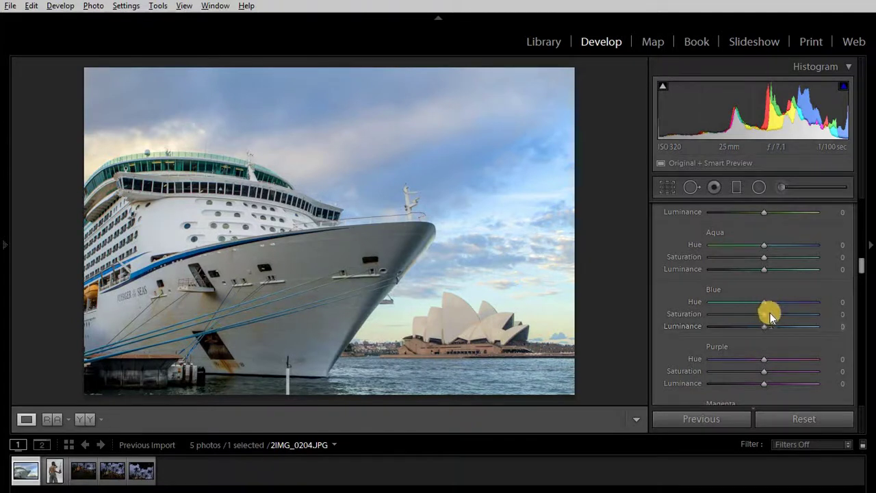
{"action": "left_click_drag", "start_coordinate": [774, 312], "coordinate": [780, 313]}
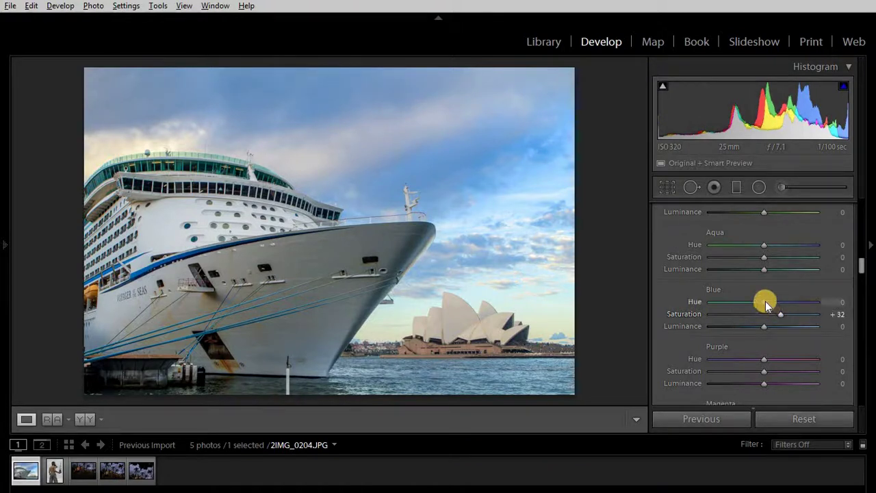
Step: Shift the Blue Hue to -20 and consult the finished reference image
{"action": "mouse_move", "coordinate": [765, 301]}
{"action": "left_mouse_down"}
{"action": "mouse_move", "coordinate": [745, 289]}
{"action": "mouse_move", "coordinate": [758, 300]}
{"action": "left_mouse_up"}
{"action": "key", "text": "alt"}
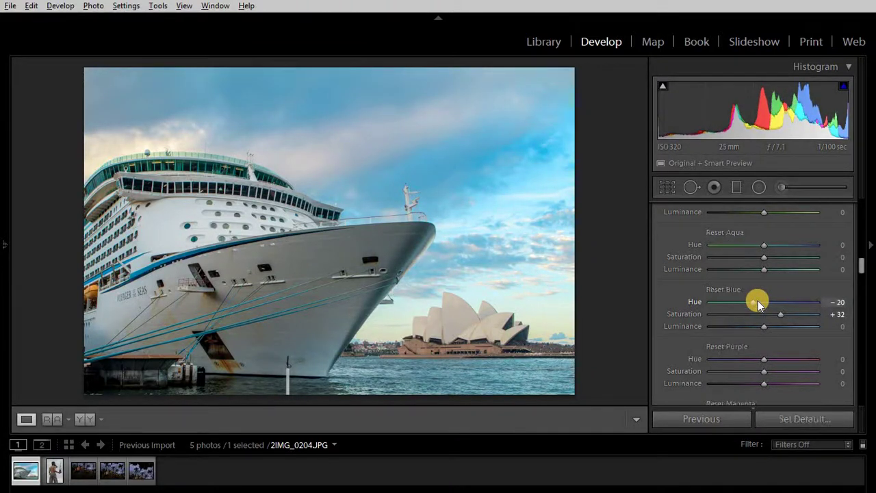
{"action": "key", "text": "f"}
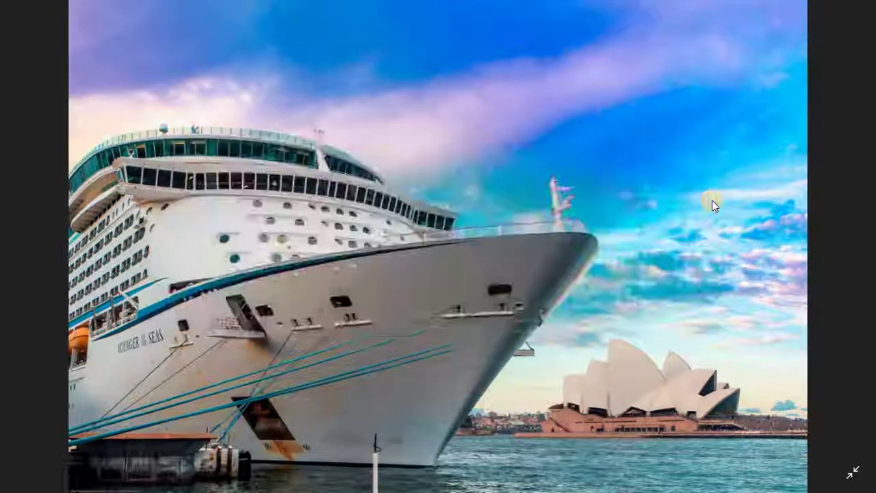
{"action": "key", "text": "f"}
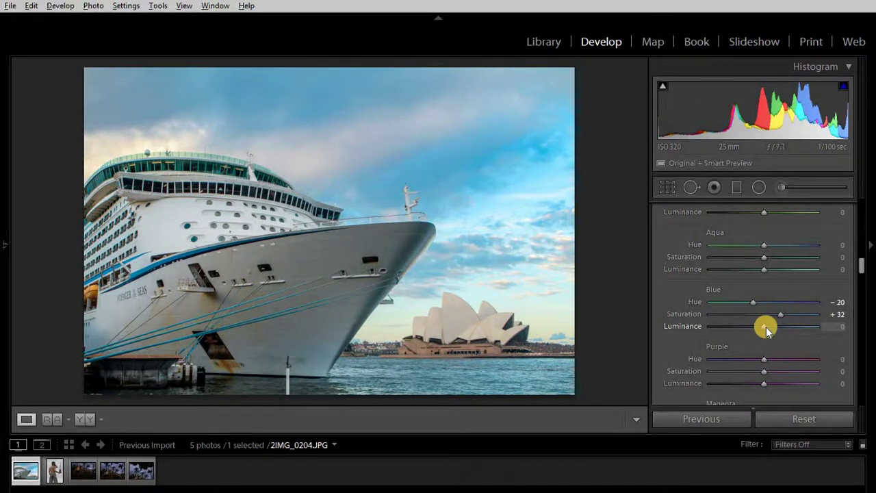
Step: Lower the Blue Luminance to -5 and compare the edited photo with its Before version
{"action": "left_click_drag", "start_coordinate": [764, 328], "coordinate": [766, 330]}
{"action": "key", "text": "Down"}
{"action": "key", "text": "Up"}
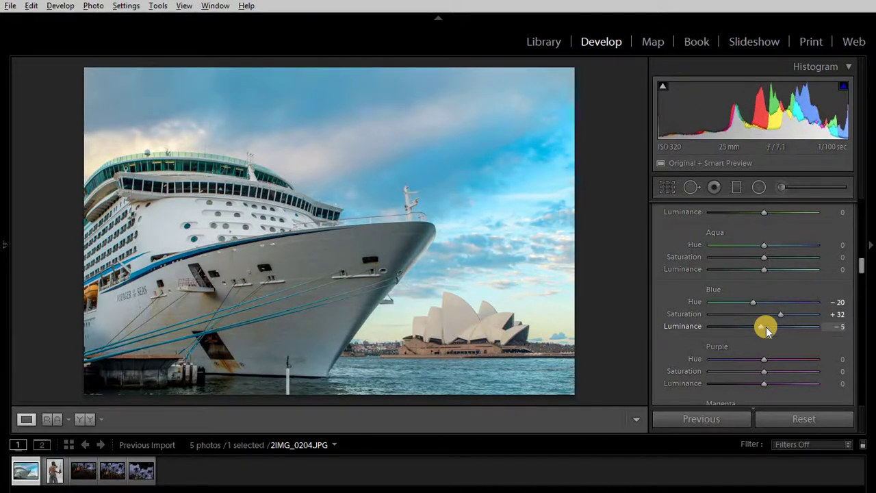
{"action": "key", "text": "backslash"}
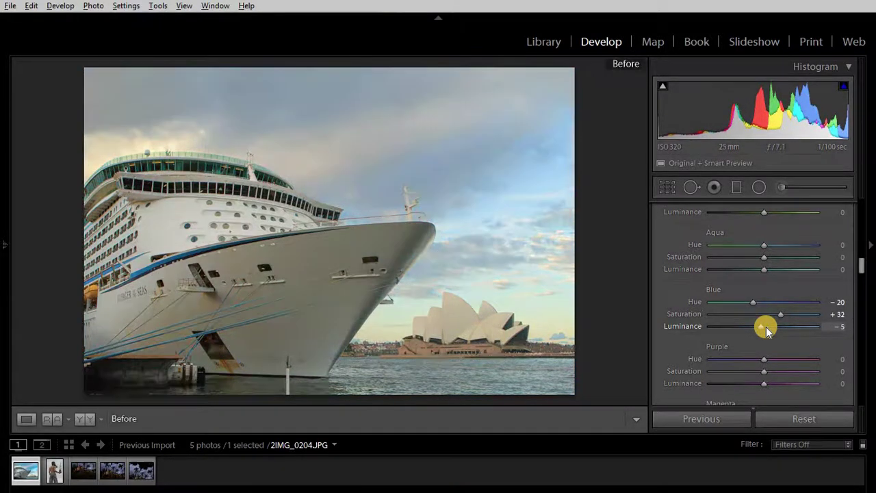
{"action": "key", "text": "backslash"}
{"action": "key", "text": "backslash"}
{"action": "key", "text": "backslash"}
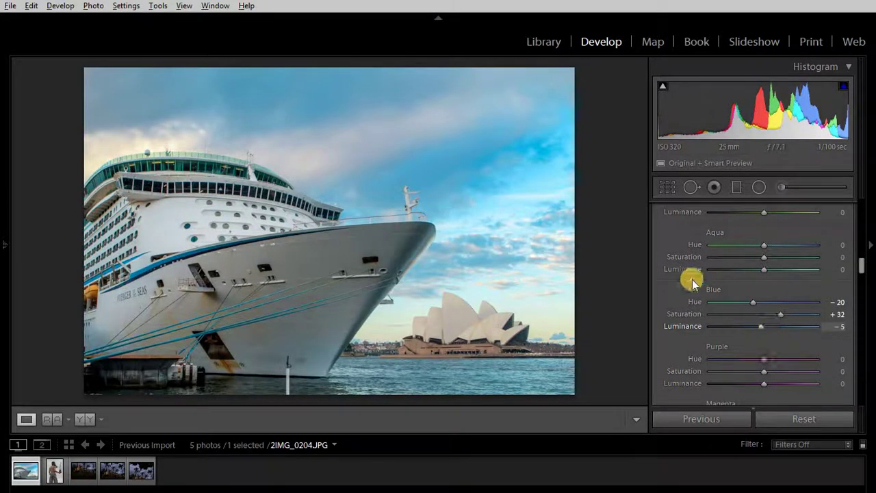
{"action": "scroll", "coordinate": [691, 298], "scroll_direction": "up", "scroll_amount": 5}
{"action": "scroll", "coordinate": [690, 296], "scroll_direction": "up", "scroll_amount": 3}
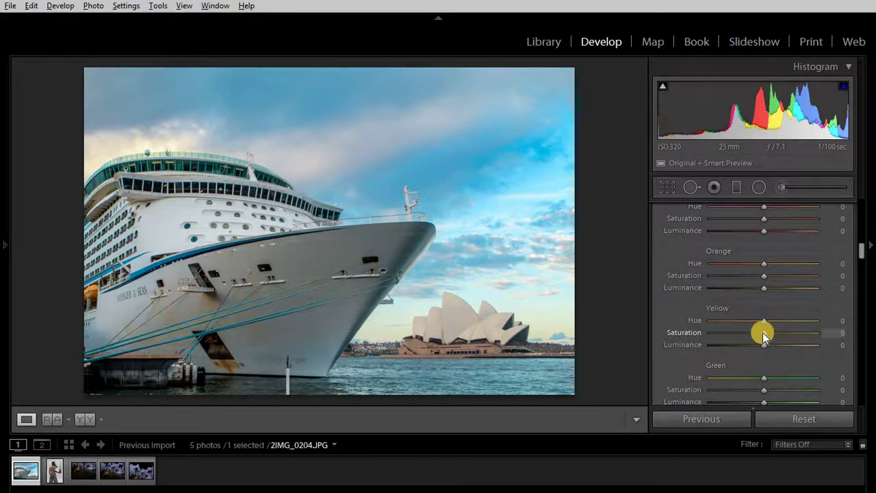
{"action": "scroll", "coordinate": [762, 332], "scroll_direction": "down", "scroll_amount": 6}
{"action": "scroll", "coordinate": [762, 332], "scroll_direction": "up", "scroll_amount": 2}
Step: Start a new Adjustment Brush mask with Highlights at 17 and Saturation at -10
{"action": "left_click", "coordinate": [778, 187]}
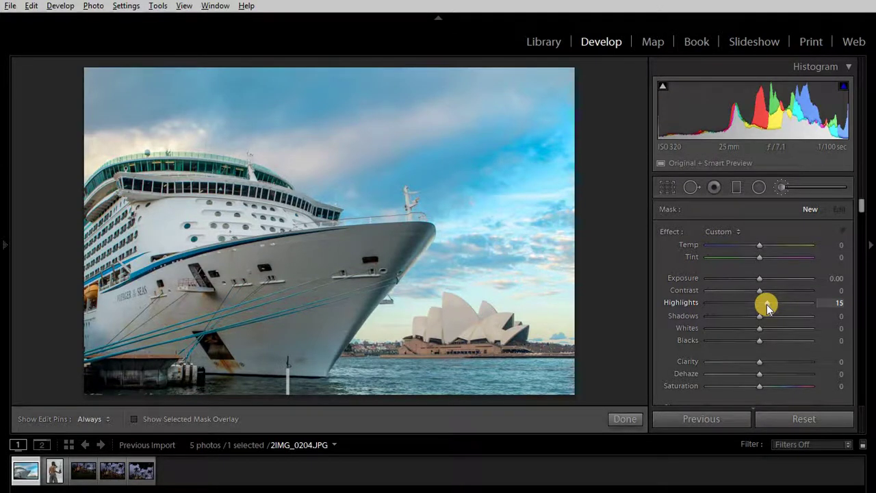
{"action": "left_click_drag", "start_coordinate": [766, 303], "coordinate": [768, 304]}
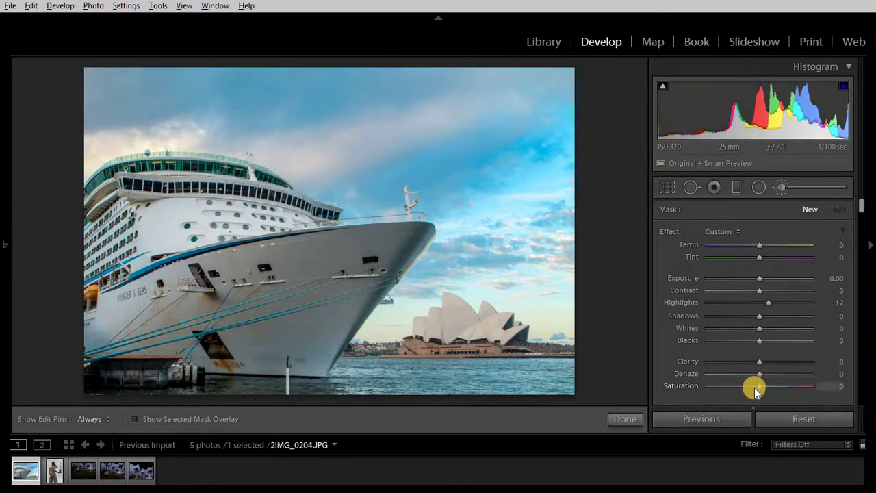
{"action": "left_click_drag", "start_coordinate": [754, 387], "coordinate": [752, 390]}
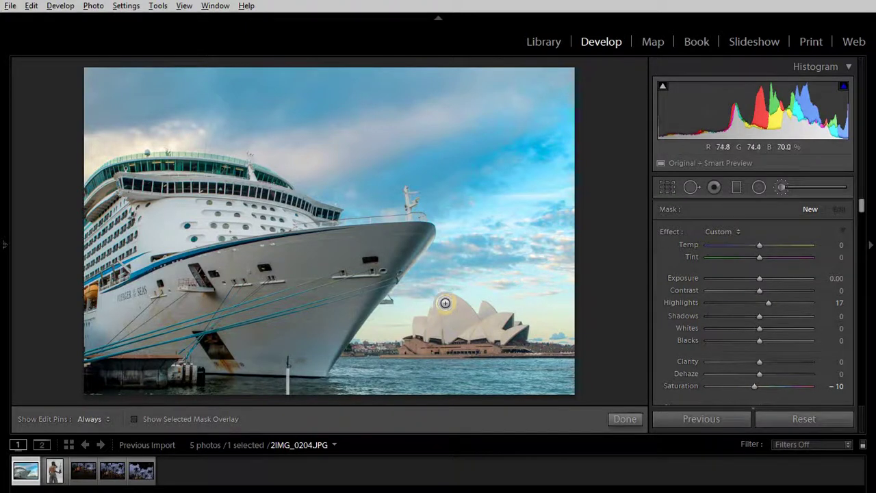
Step: Paint the brush mask over the opera house sails and raise its Exposure to 0.40
{"action": "key", "text": "h"}
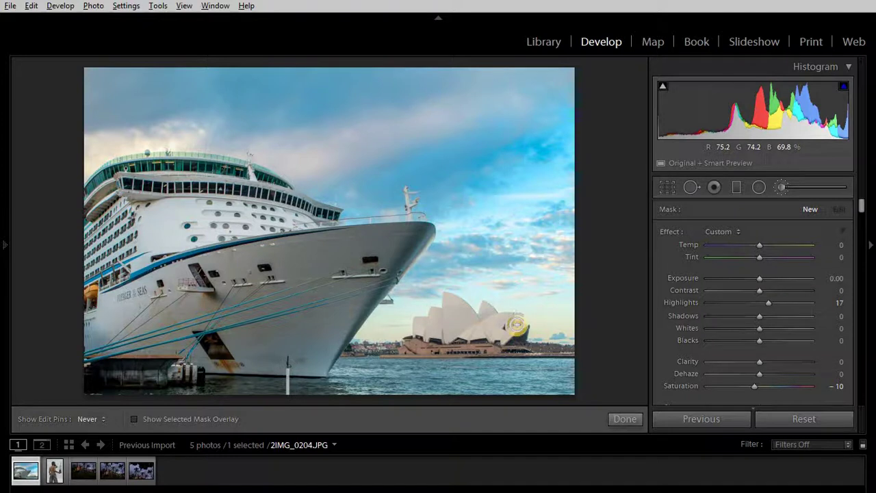
{"action": "key", "text": "h"}
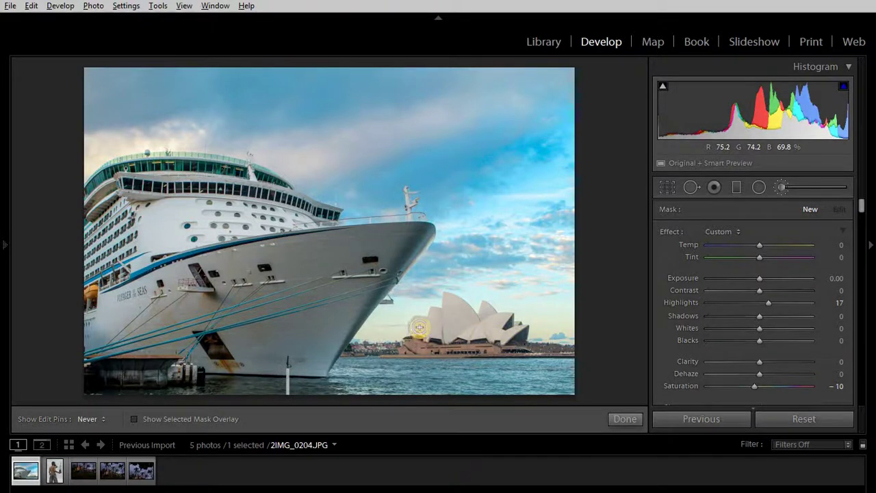
{"action": "left_click", "coordinate": [763, 278]}
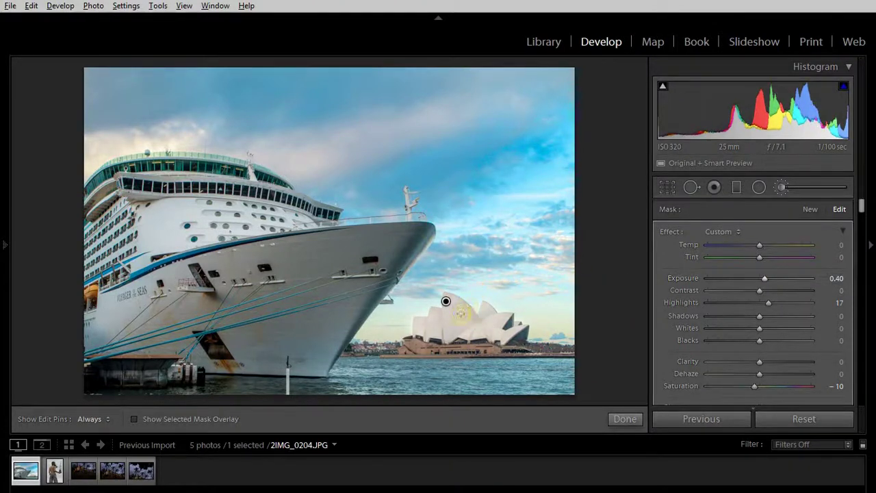
Step: Toggle the edit pin display and compare the brushed opera house with the Before version
{"action": "key", "text": "h"}
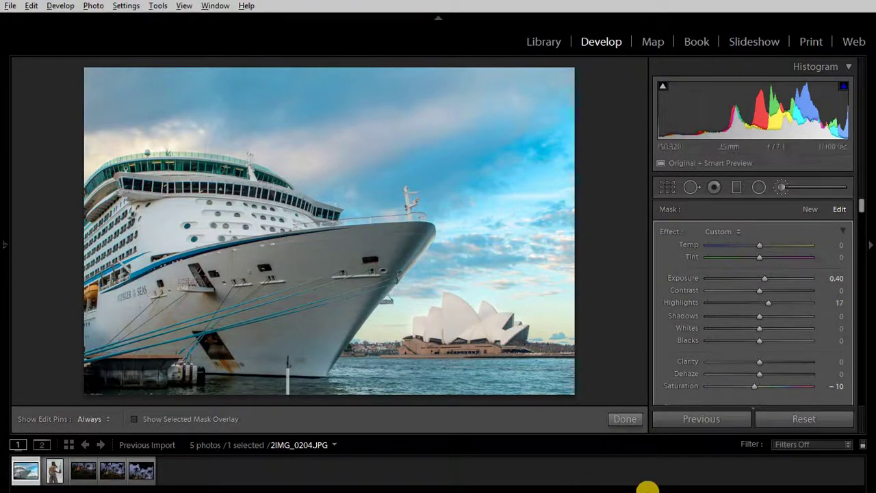
{"action": "key", "text": "h"}
{"action": "key", "text": "backslash"}
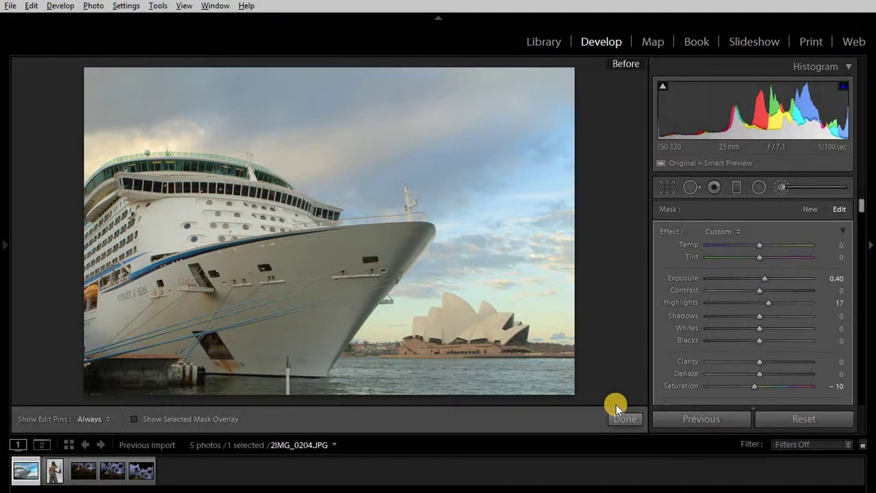
{"action": "key", "text": "backslash"}
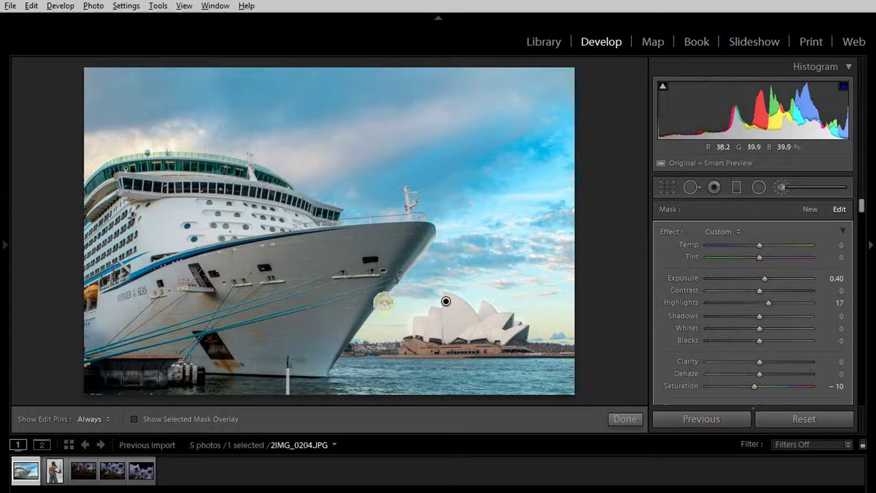
Step: Delete the opera house brush mask, compare the photo with its Before version, and undo the deletion
{"action": "key", "text": "Delete"}
{"action": "key", "text": "backslash"}
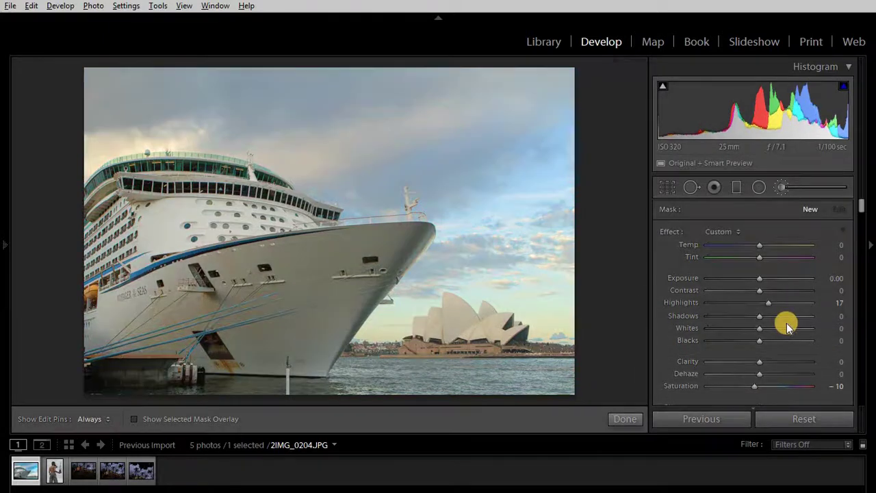
{"action": "key", "text": "backslash"}
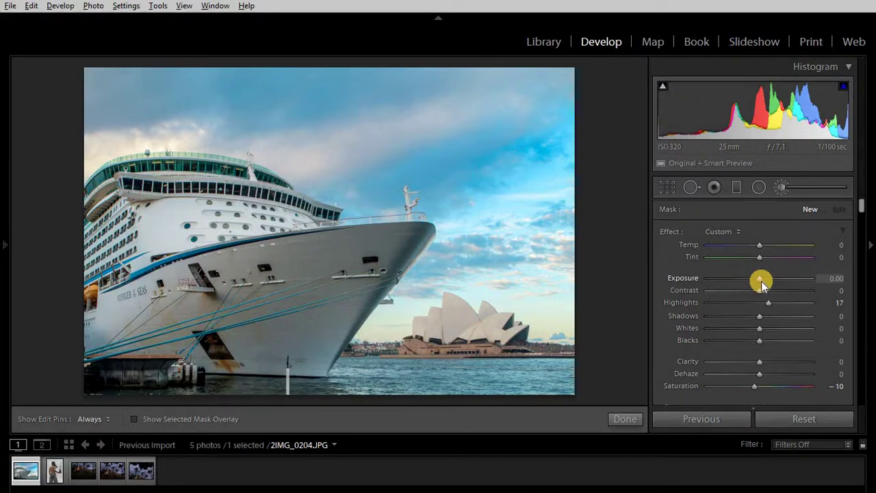
{"action": "key", "text": "ctrl+z"}
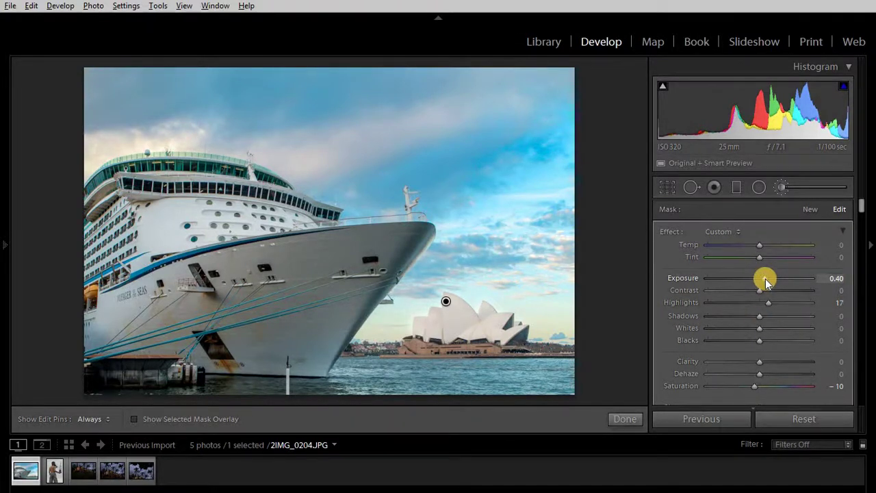
Step: Reduce the opera house mask's Exposure to 0.30
{"action": "key", "text": "Down"}
{"action": "key", "text": "Down"}
{"action": "key", "text": "Down"}
{"action": "key", "text": "Down"}
{"action": "key", "text": "Up"}
{"action": "key", "text": "Up"}
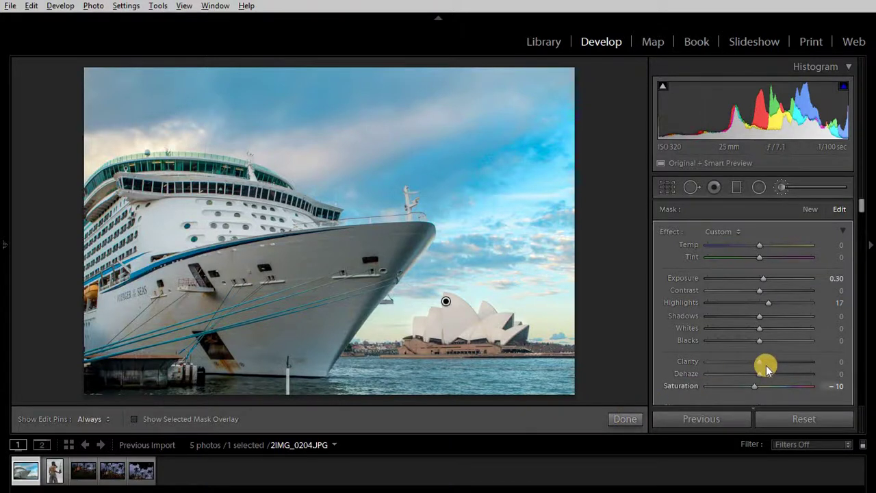
Step: Set the opera house mask's Clarity to 17, Dehaze to 14, Shadows to 25 and Blacks to -28, fine-tune its Saturation, and finish the mask
{"action": "mouse_move", "coordinate": [768, 359]}
{"action": "left_mouse_down"}
{"action": "mouse_move", "coordinate": [780, 364]}
{"action": "mouse_move", "coordinate": [769, 359]}
{"action": "mouse_move", "coordinate": [766, 373]}
{"action": "left_mouse_up"}
{"action": "left_click_drag", "start_coordinate": [759, 316], "coordinate": [768, 335]}
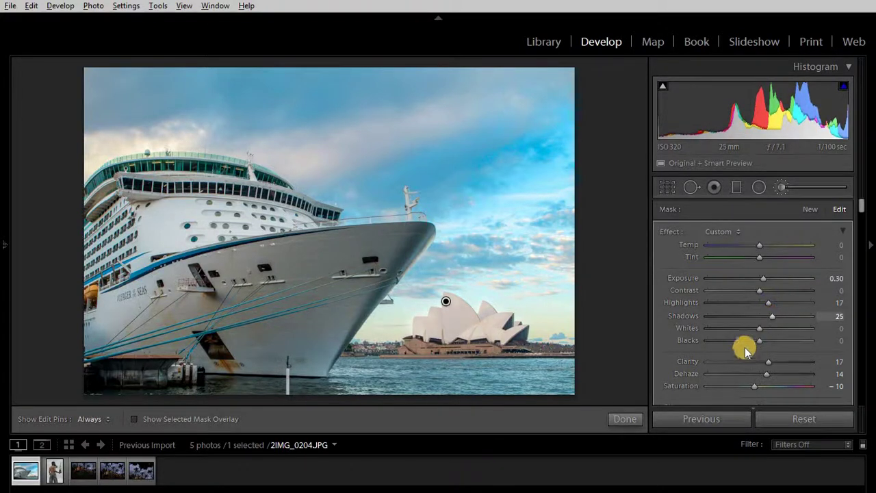
{"action": "left_click", "coordinate": [747, 339]}
{"action": "left_click_drag", "start_coordinate": [747, 339], "coordinate": [744, 339]}
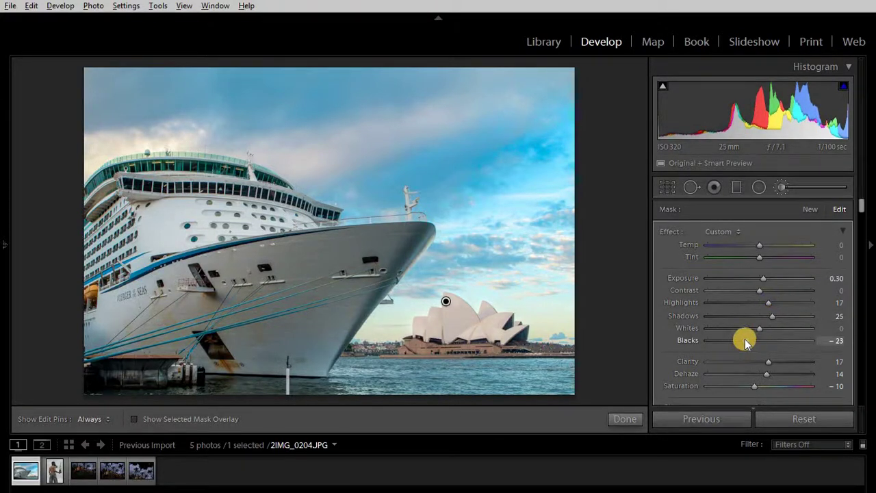
{"action": "left_click", "coordinate": [756, 387]}
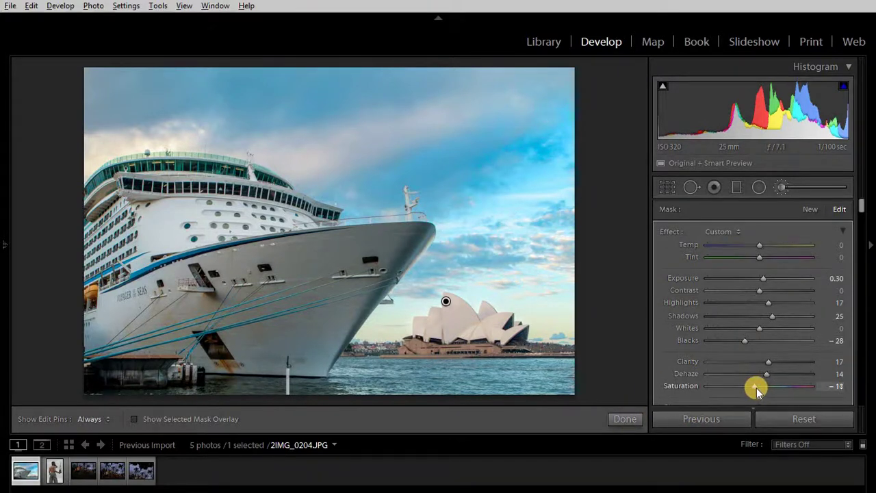
{"action": "left_click", "coordinate": [625, 418]}
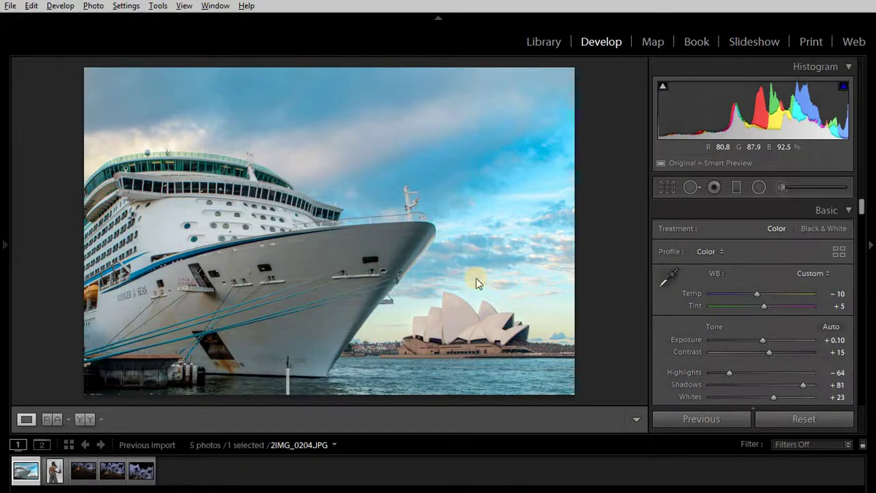
Step: Toggle between the Before version and the edited photo to examine the effect of the brush work
{"action": "key", "text": "backslash"}
{"action": "key", "text": "backslash"}
{"action": "key", "text": "backslash"}
{"action": "key", "text": "backslash"}
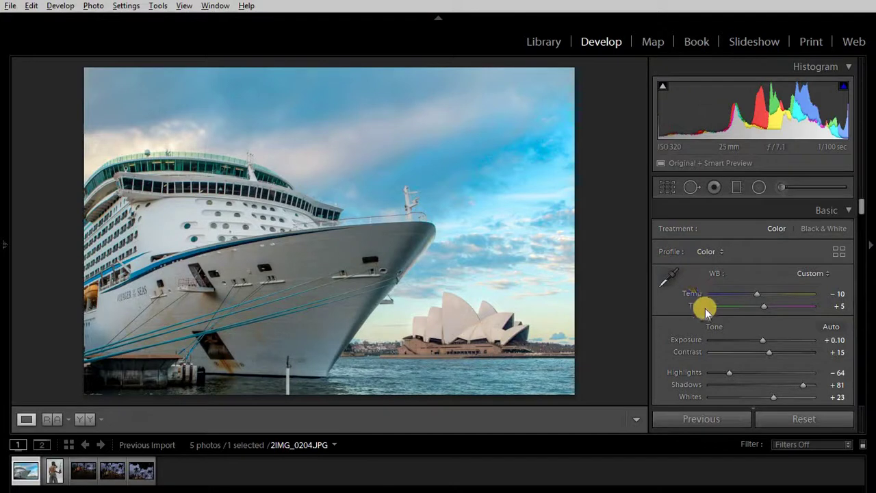
Step: Set the Sharpening Amount to 31 and inspect another area of the ship in the detail preview
{"action": "scroll", "coordinate": [699, 364], "scroll_direction": "down", "scroll_amount": 3}
{"action": "scroll", "coordinate": [699, 361], "scroll_direction": "down", "scroll_amount": 10}
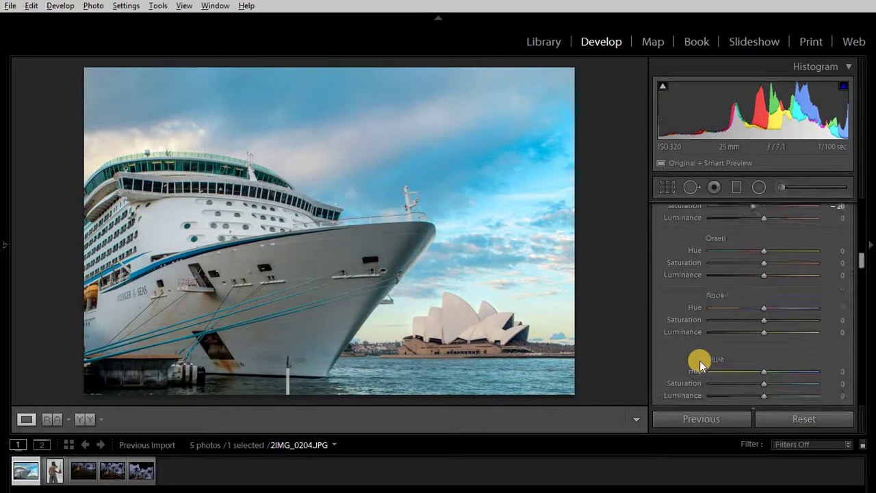
{"action": "scroll", "coordinate": [700, 360], "scroll_direction": "down", "scroll_amount": 5}
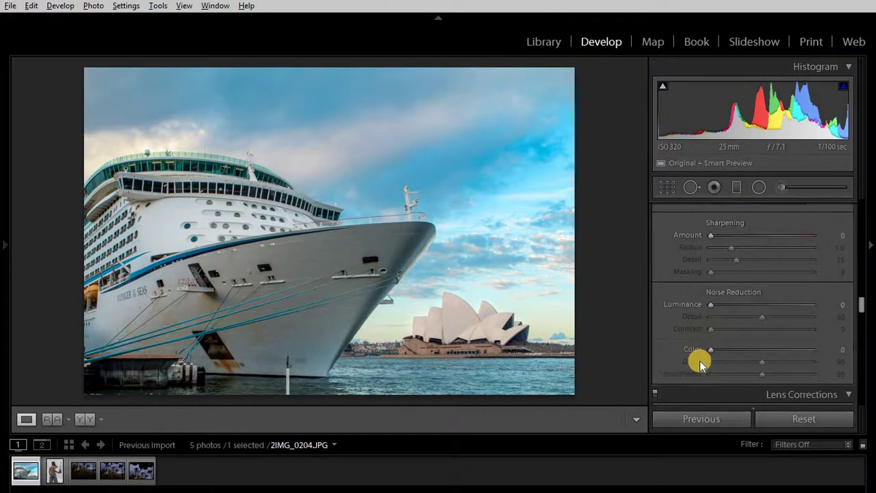
{"action": "scroll", "coordinate": [700, 361], "scroll_direction": "up", "scroll_amount": 3}
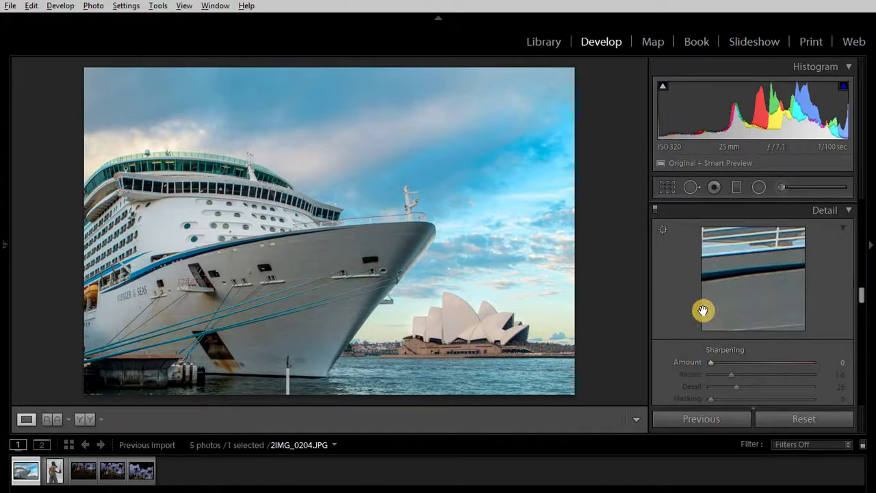
{"action": "left_click", "coordinate": [732, 363]}
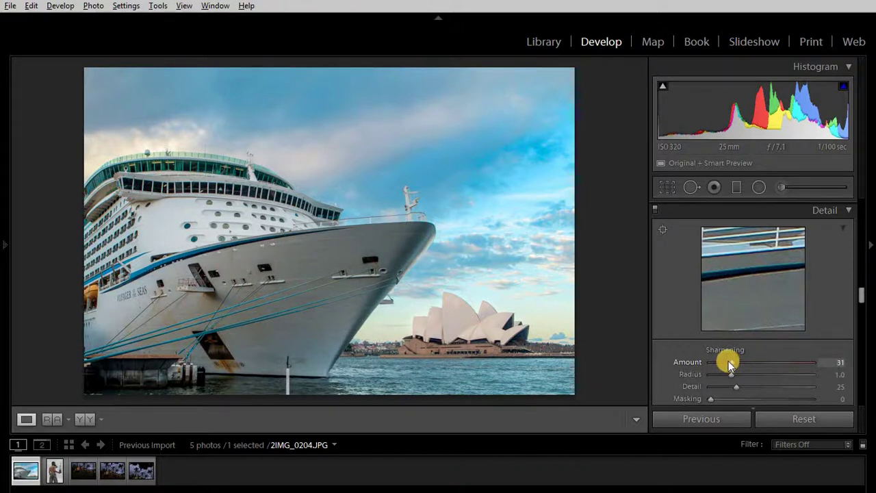
{"action": "left_click_drag", "start_coordinate": [771, 277], "coordinate": [776, 254]}
Step: Set the Sharpening Masking to 55, using the black-and-white mask preview to limit sharpening to the edges
{"action": "scroll", "coordinate": [659, 329], "scroll_direction": "down", "scroll_amount": 2}
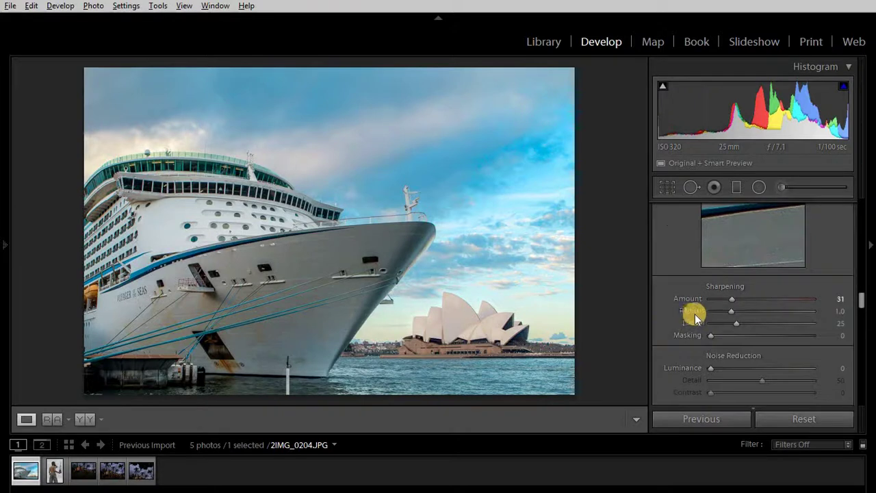
{"action": "left_click_drag", "start_coordinate": [710, 335], "coordinate": [769, 340]}
{"action": "key", "text": "alt"}
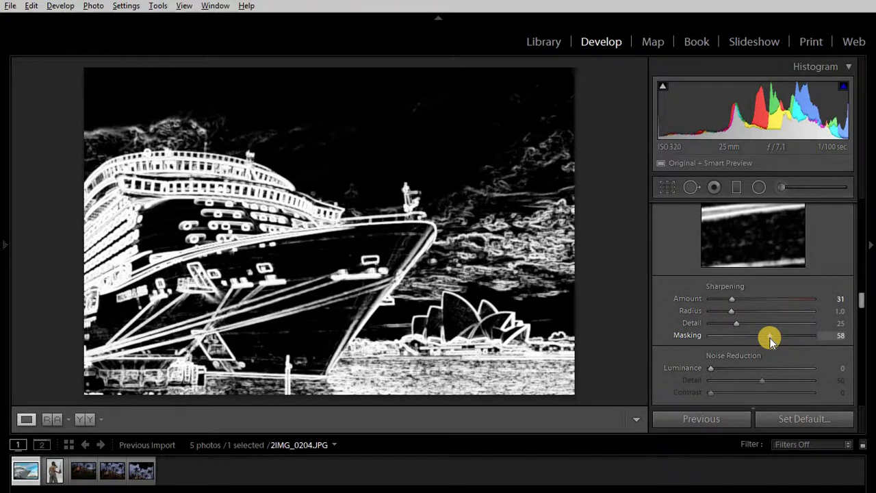
{"action": "left_click_drag", "start_coordinate": [766, 335], "coordinate": [766, 335]}
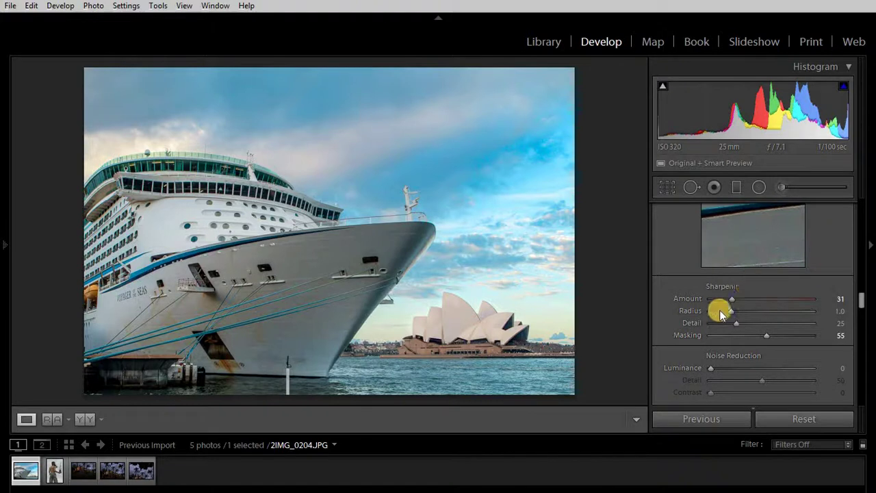
Step: Set the Noise Reduction Luminance to 25 and Color to 23, inspecting the sky close up before and after the change
{"action": "scroll", "coordinate": [662, 312], "scroll_direction": "up", "scroll_amount": 2}
{"action": "scroll", "coordinate": [661, 311], "scroll_direction": "down", "scroll_amount": 2}
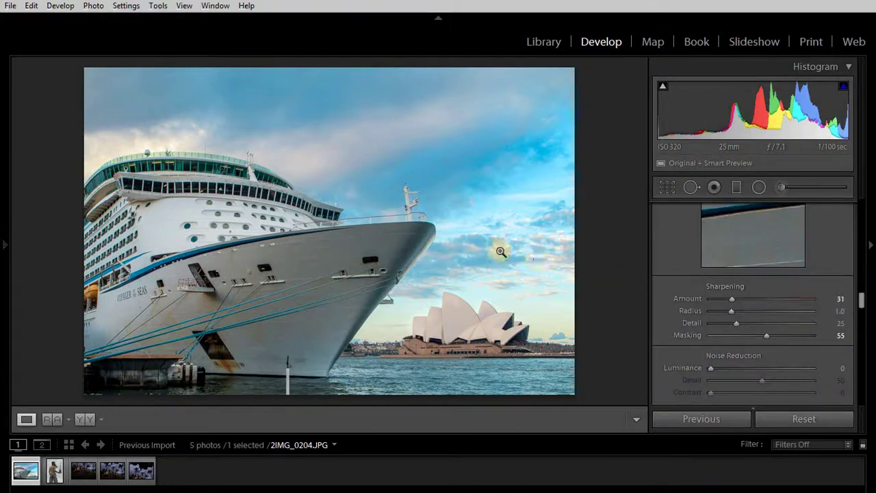
{"action": "left_click", "coordinate": [335, 119]}
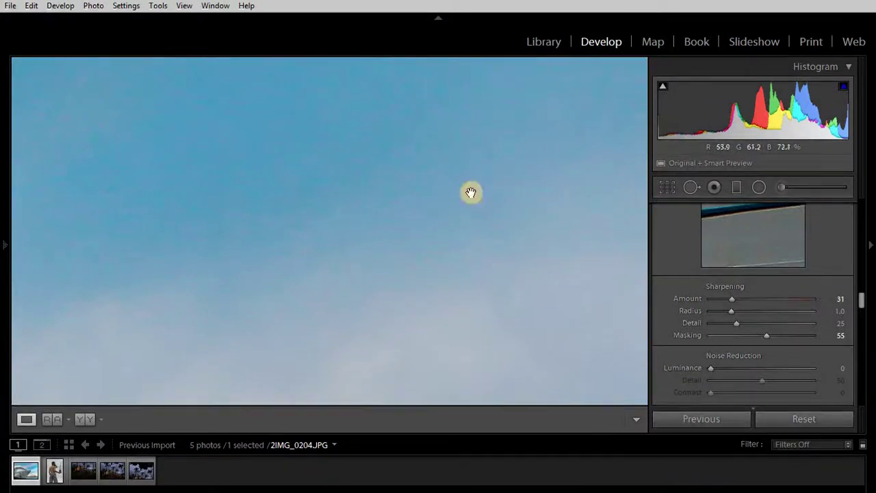
{"action": "left_click", "coordinate": [399, 197]}
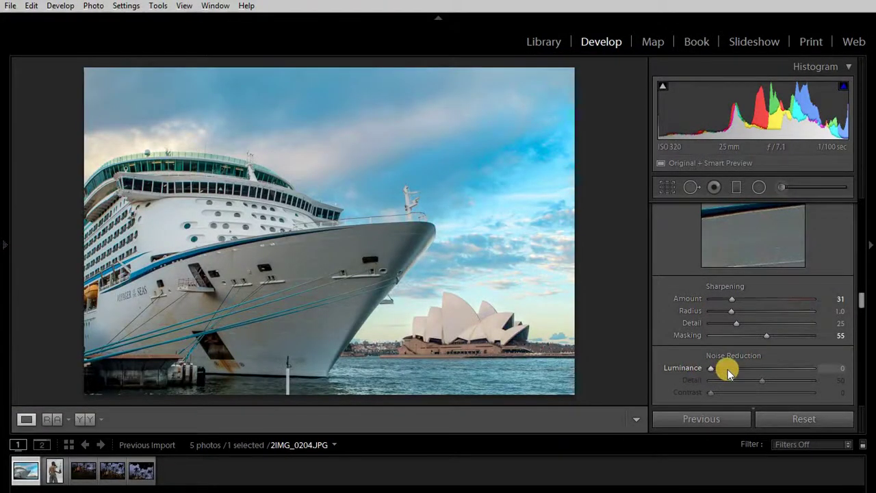
{"action": "left_click_drag", "start_coordinate": [728, 372], "coordinate": [744, 373]}
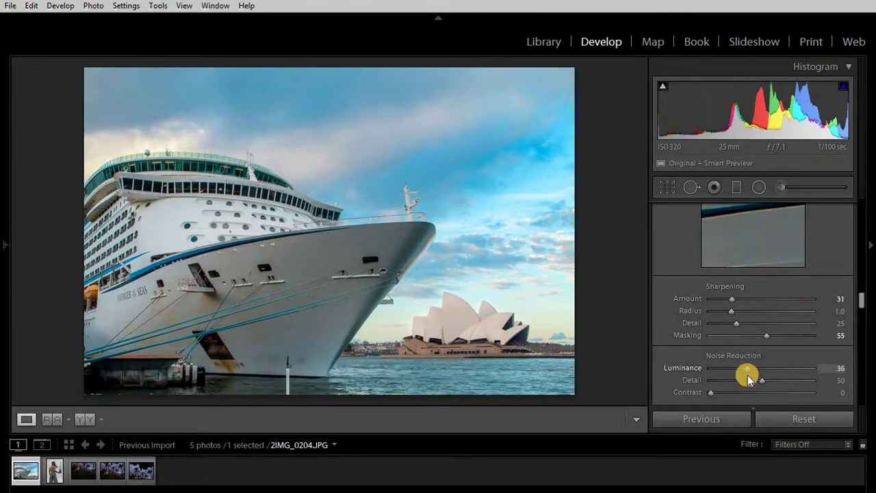
{"action": "left_click", "coordinate": [736, 369]}
{"action": "scroll", "coordinate": [673, 385], "scroll_direction": "down", "scroll_amount": 2}
{"action": "left_click", "coordinate": [734, 350]}
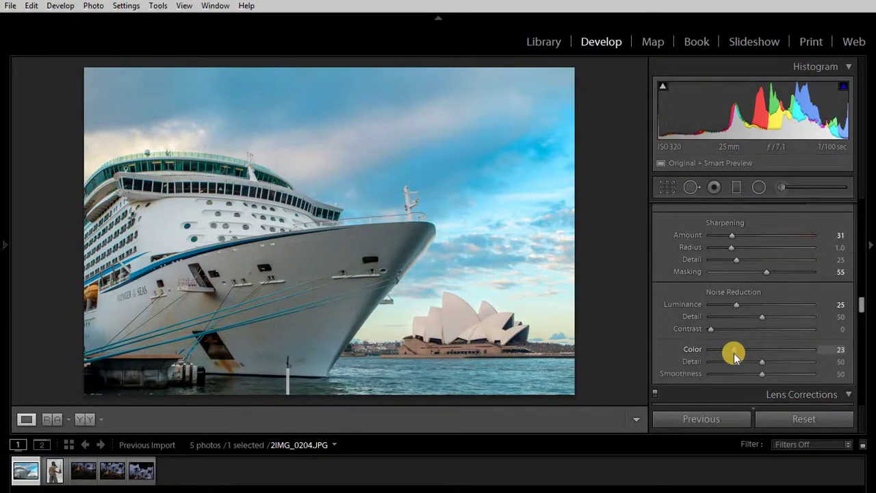
{"action": "left_click", "coordinate": [293, 95]}
{"action": "left_click_drag", "start_coordinate": [422, 219], "coordinate": [352, 297]}
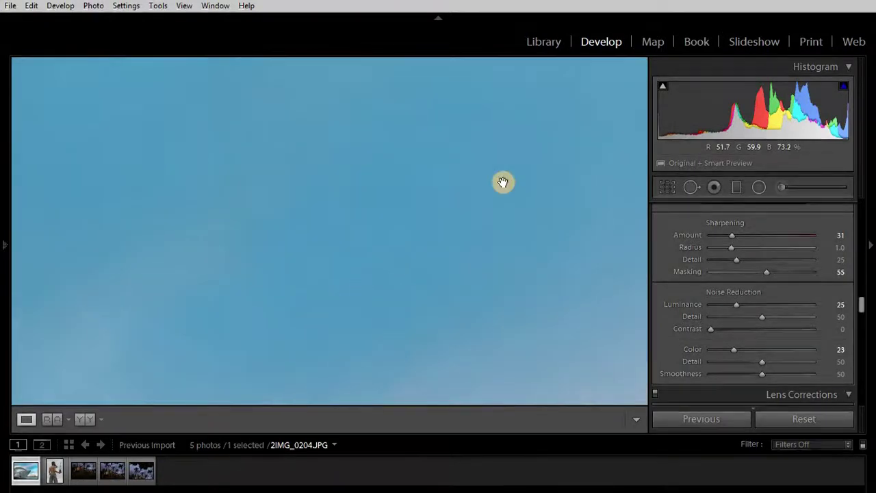
{"action": "left_click", "coordinate": [469, 233]}
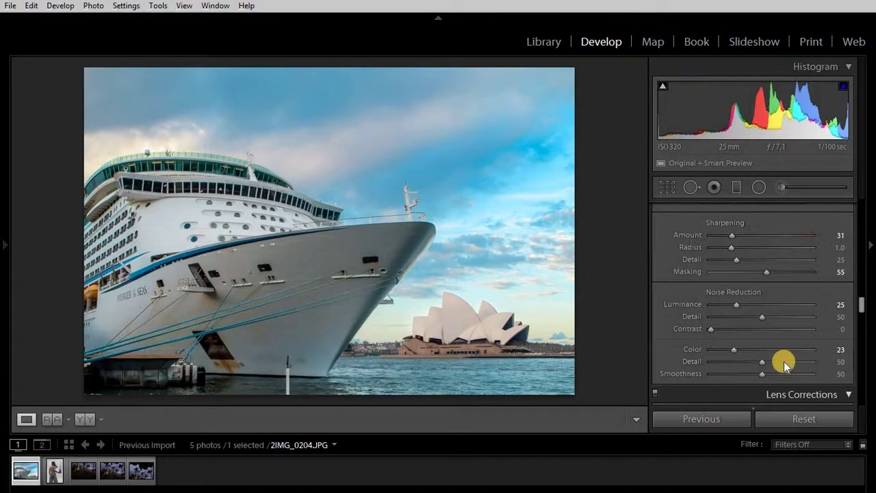
Step: Enable Remove Chromatic Aberration and Profile Corrections in the photo's lens corrections
{"action": "scroll", "coordinate": [694, 360], "scroll_direction": "down", "scroll_amount": 3}
{"action": "scroll", "coordinate": [694, 360], "scroll_direction": "up", "scroll_amount": 2}
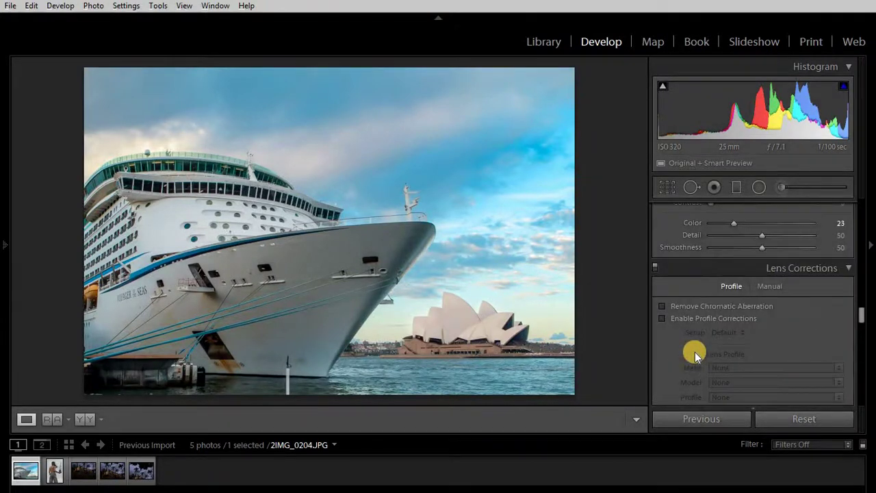
{"action": "left_click", "coordinate": [693, 306]}
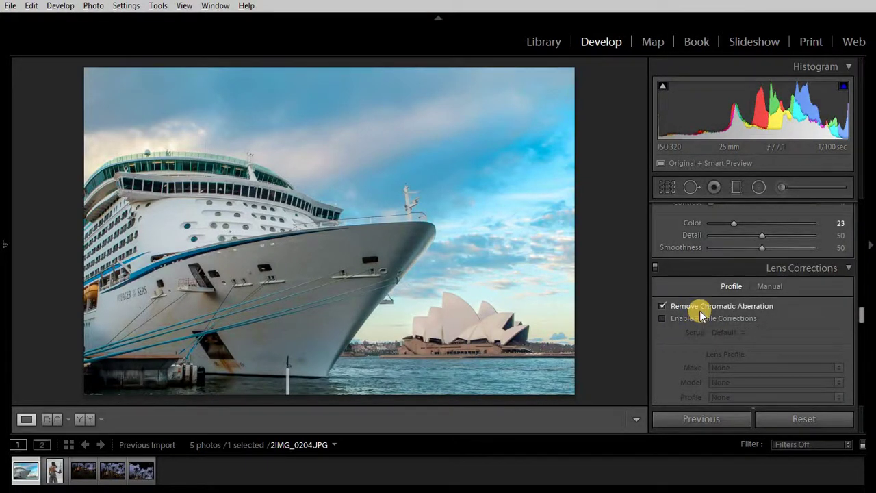
{"action": "left_click", "coordinate": [705, 316]}
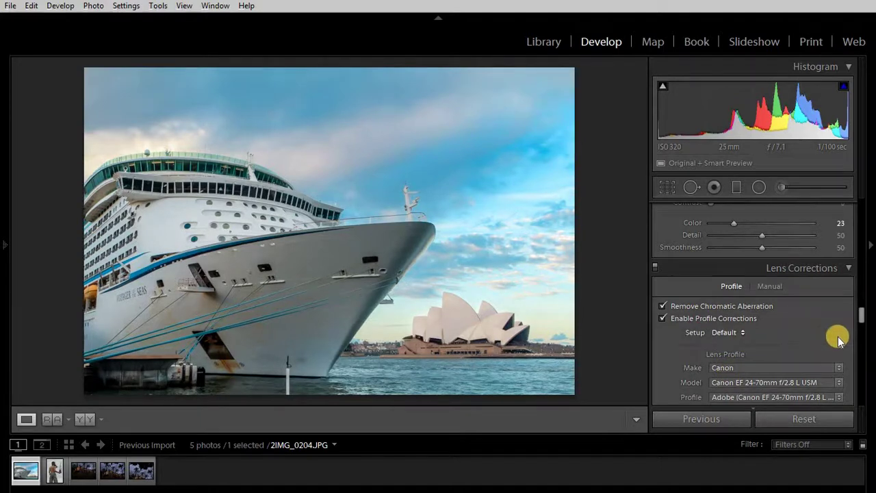
Step: Set the Calibration Green Primary Hue to +60 and its Saturation to +17, trying a strongly negative hue first
{"action": "scroll", "coordinate": [838, 335], "scroll_direction": "down", "scroll_amount": 5}
{"action": "scroll", "coordinate": [838, 338], "scroll_direction": "down", "scroll_amount": 5}
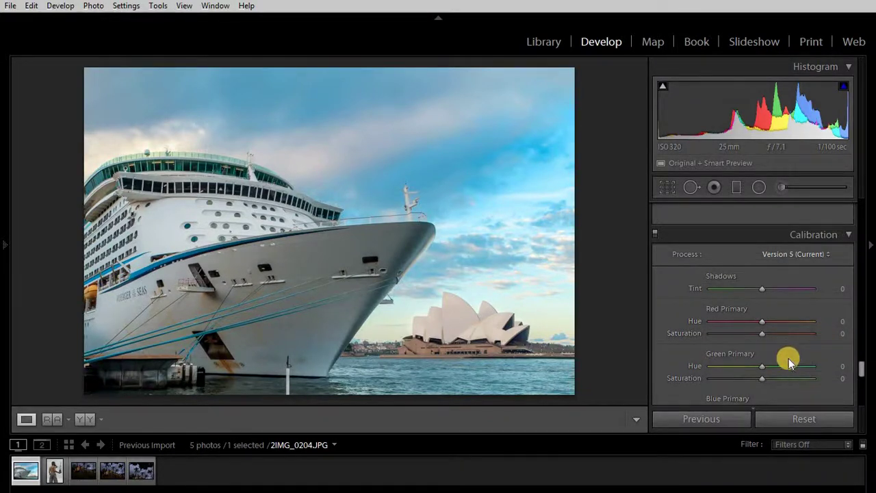
{"action": "left_click_drag", "start_coordinate": [780, 369], "coordinate": [719, 373]}
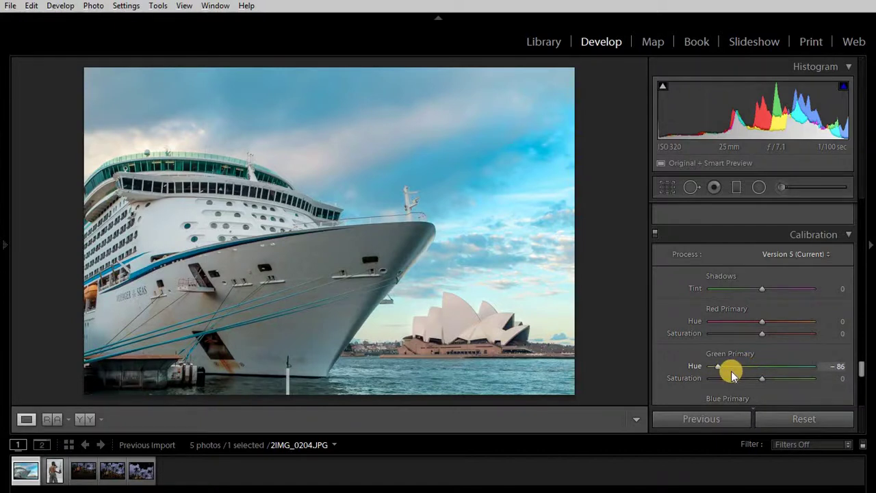
{"action": "left_click", "coordinate": [792, 365]}
{"action": "scroll", "coordinate": [682, 345], "scroll_direction": "down", "scroll_amount": 5}
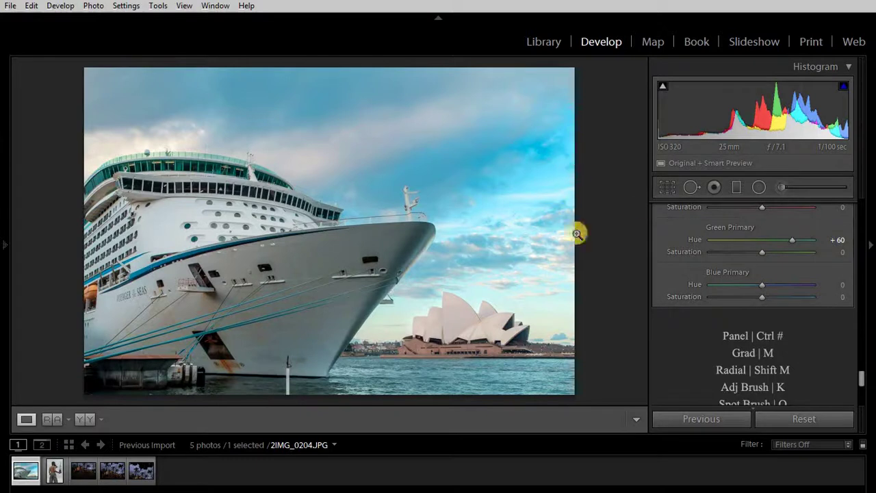
{"action": "left_click_drag", "start_coordinate": [774, 251], "coordinate": [770, 257]}
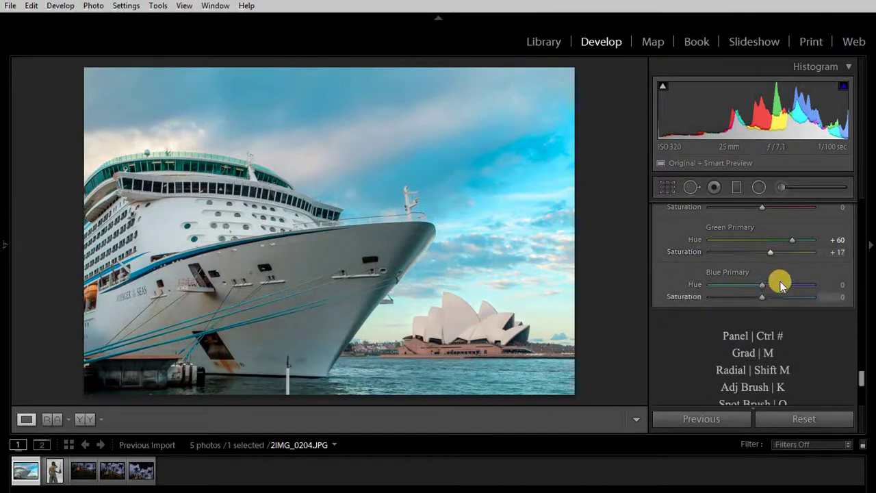
Step: Set the Calibration Blue Primary Hue to +21 and its Saturation to +40
{"action": "left_click", "coordinate": [774, 286]}
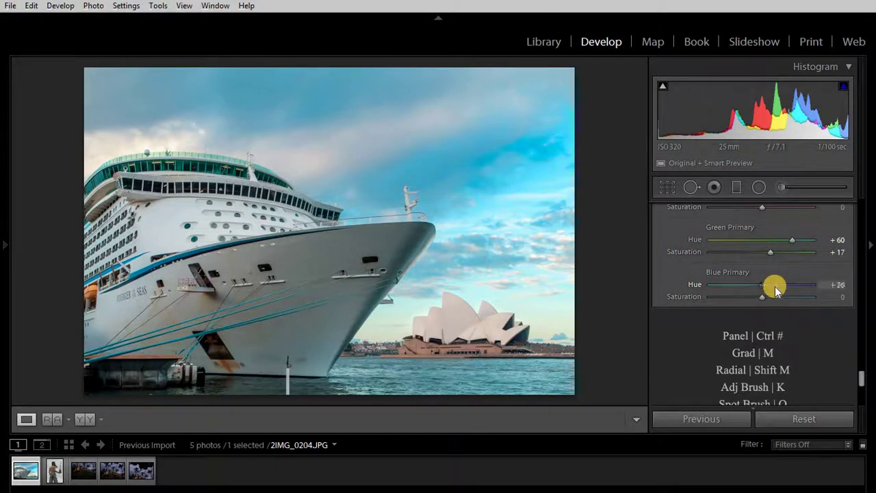
{"action": "left_click_drag", "start_coordinate": [774, 286], "coordinate": [772, 287]}
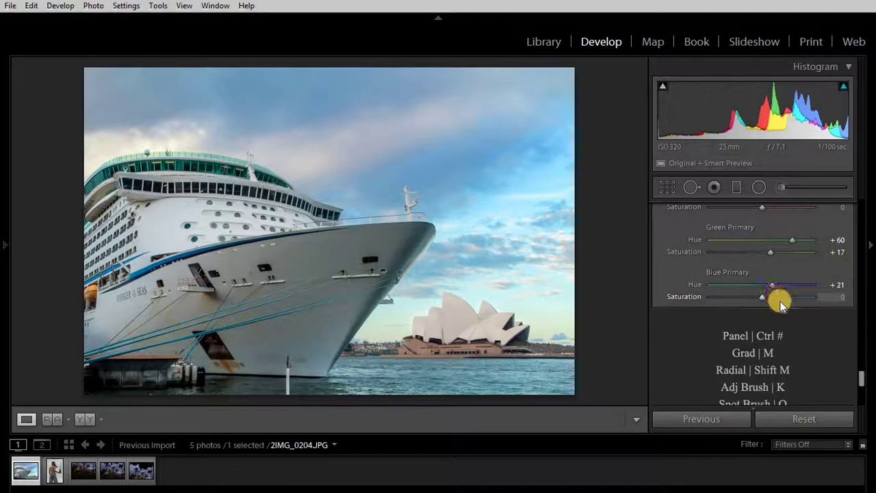
{"action": "mouse_move", "coordinate": [767, 304]}
{"action": "left_mouse_down"}
{"action": "mouse_move", "coordinate": [746, 290]}
{"action": "mouse_move", "coordinate": [795, 310]}
{"action": "mouse_move", "coordinate": [781, 305]}
{"action": "left_mouse_up"}
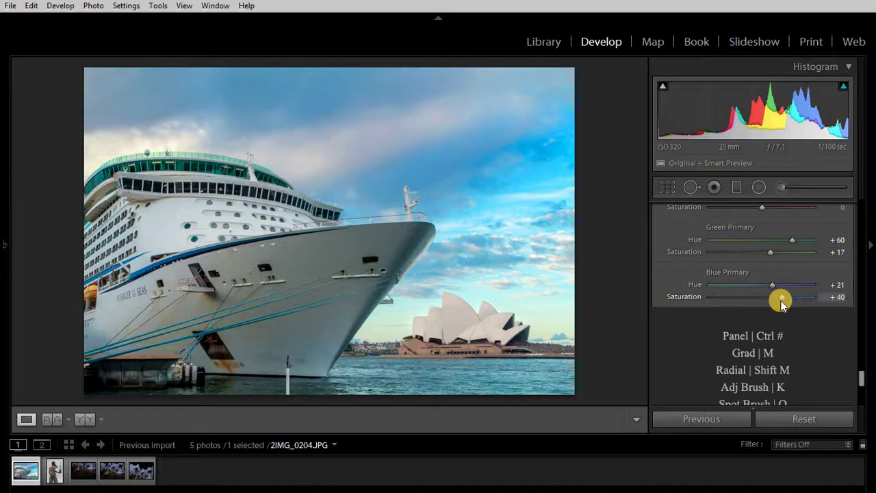
Step: Compare the edited photo repeatedly with its Before version and examine the sky colours in the finished reference image
{"action": "key", "text": "backslash"}
{"action": "key", "text": "backslash"}
{"action": "key", "text": "backslash"}
{"action": "key", "text": "backslash"}
{"action": "key", "text": "backslash"}
{"action": "key", "text": "backslash"}
{"action": "key", "text": "backslash"}
{"action": "key", "text": "backslash"}
{"action": "key", "text": "backslash"}
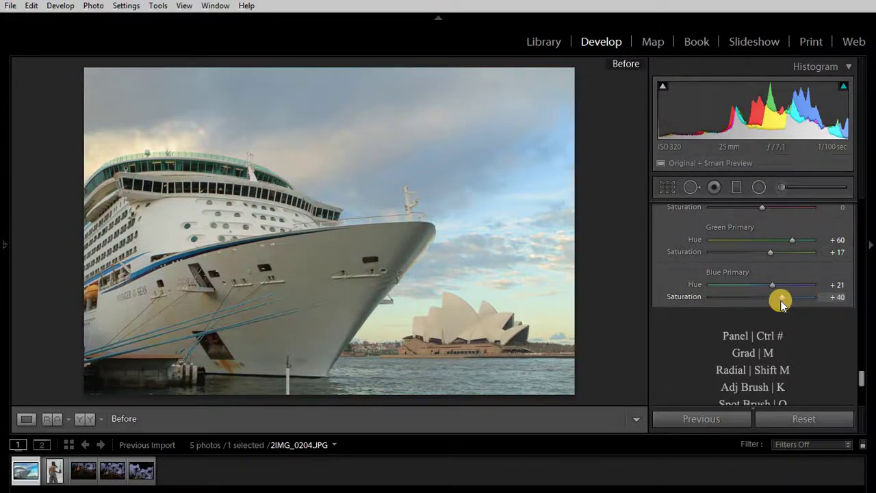
{"action": "key", "text": "backslash"}
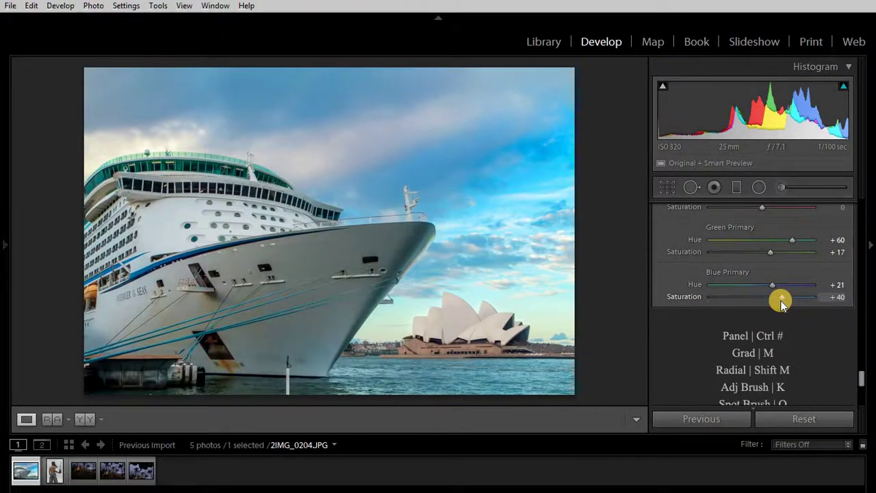
{"action": "key", "text": "f"}
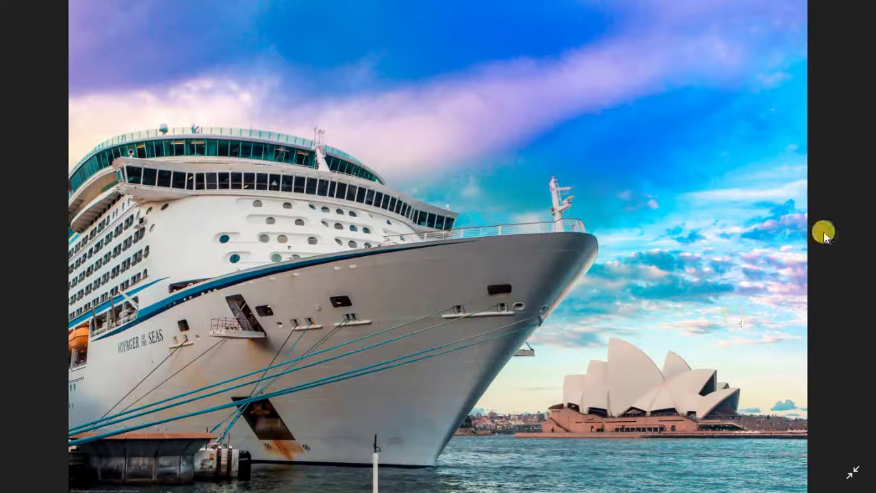
{"action": "key", "text": "alt+Tab"}
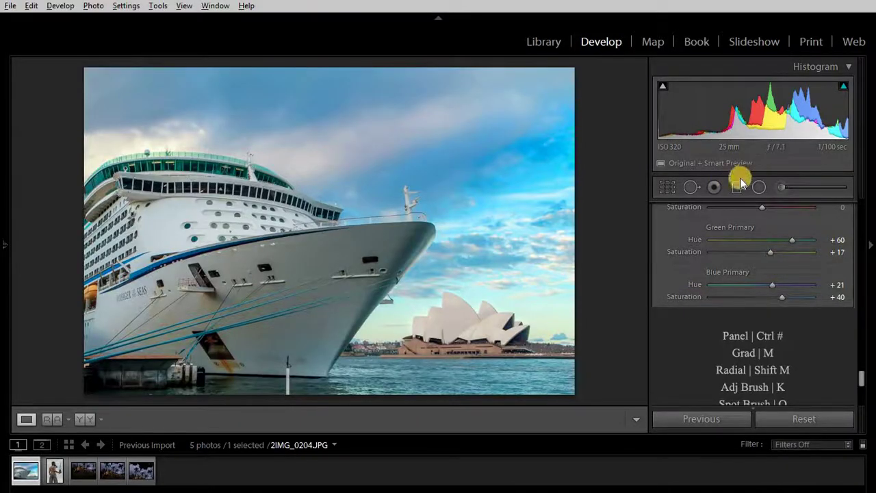
Step: Reset the graduated filter's effect values, set its Tint to 31, and draw a slightly tilted filter over the upper sky
{"action": "left_click", "coordinate": [736, 184]}
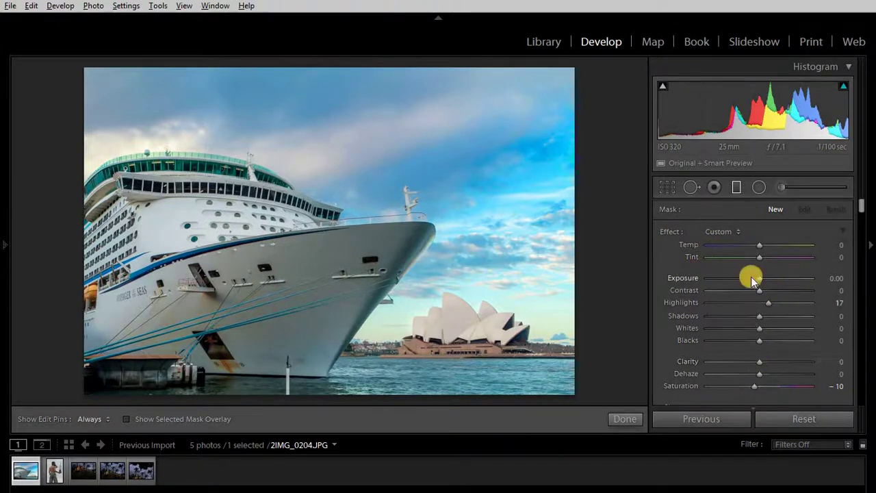
{"action": "double_click", "coordinate": [675, 230]}
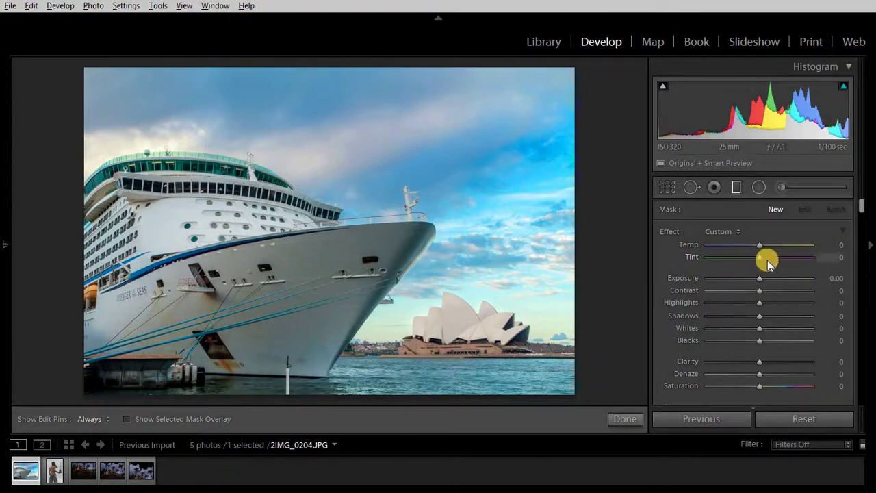
{"action": "left_click_drag", "start_coordinate": [763, 260], "coordinate": [765, 261]}
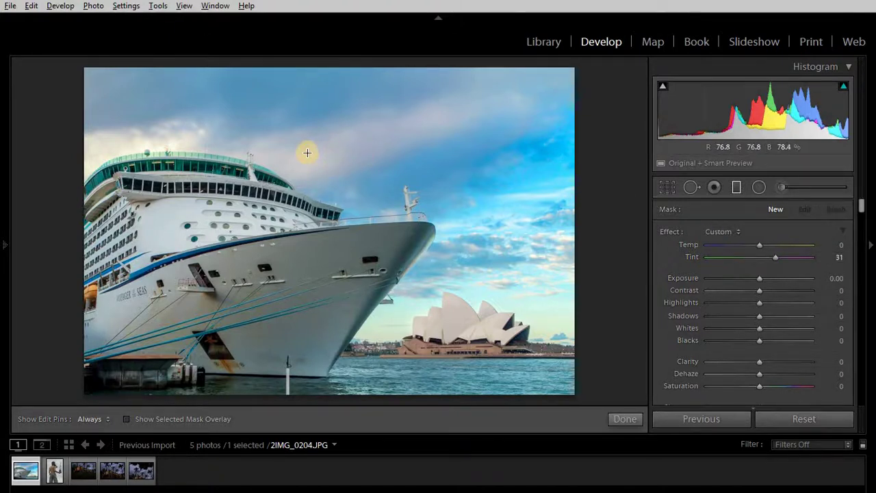
{"action": "mouse_move", "coordinate": [303, 174]}
{"action": "left_mouse_down"}
{"action": "mouse_move", "coordinate": [299, 223]}
{"action": "mouse_move", "coordinate": [296, 186]}
{"action": "mouse_move", "coordinate": [306, 183]}
{"action": "mouse_move", "coordinate": [307, 169]}
{"action": "left_mouse_up"}
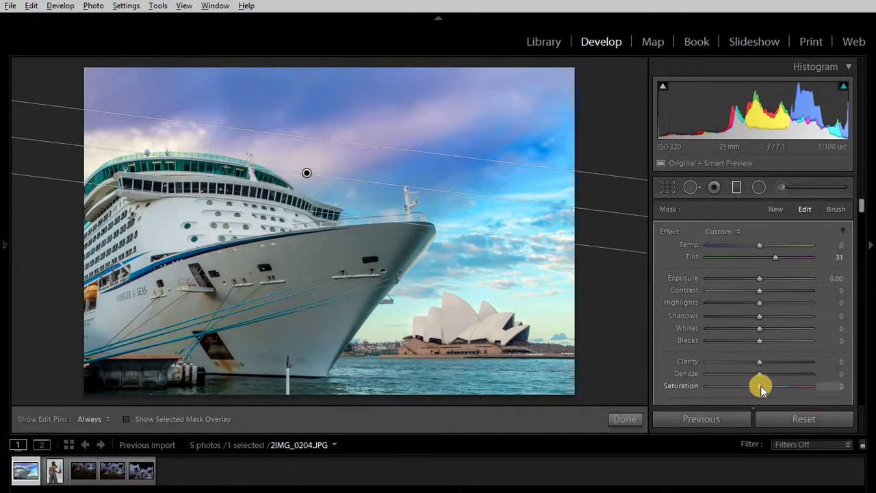
Step: Set the upper sky graduated filter's Saturation to 9, Clarity to 16 and Exposure to 0.20
{"action": "scroll", "coordinate": [760, 385], "scroll_direction": "up", "scroll_amount": 4}
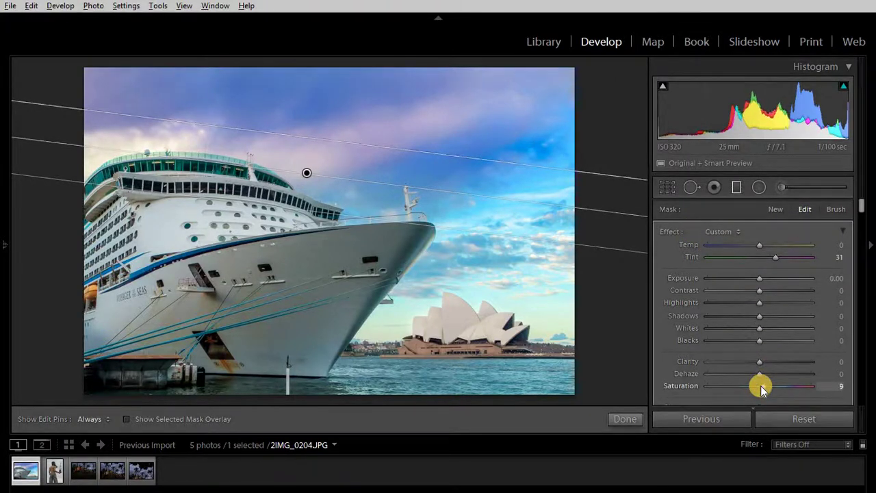
{"action": "scroll", "coordinate": [756, 361], "scroll_direction": "up", "scroll_amount": 12}
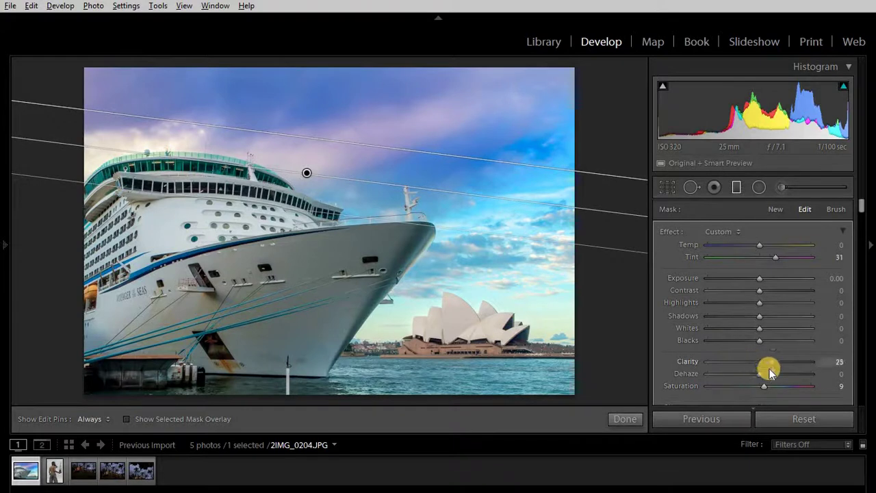
{"action": "scroll", "coordinate": [761, 362], "scroll_direction": "up", "scroll_amount": 4}
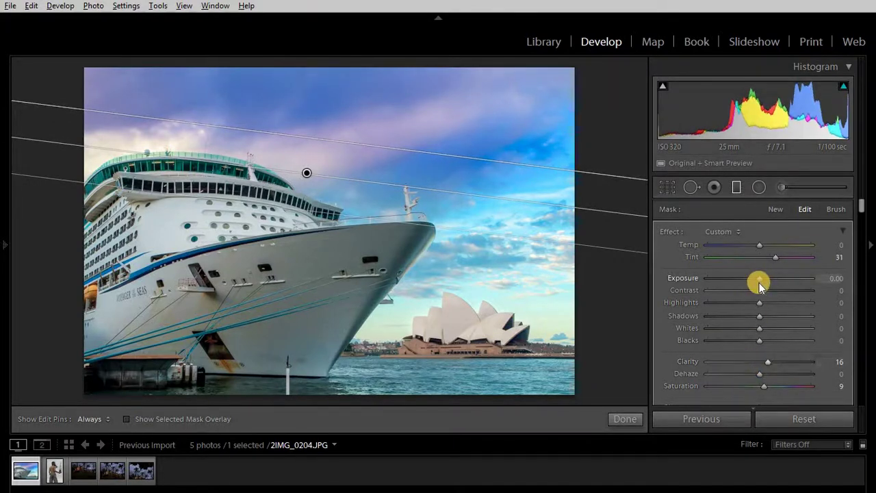
{"action": "scroll", "coordinate": [759, 282], "scroll_direction": "up", "scroll_amount": 4}
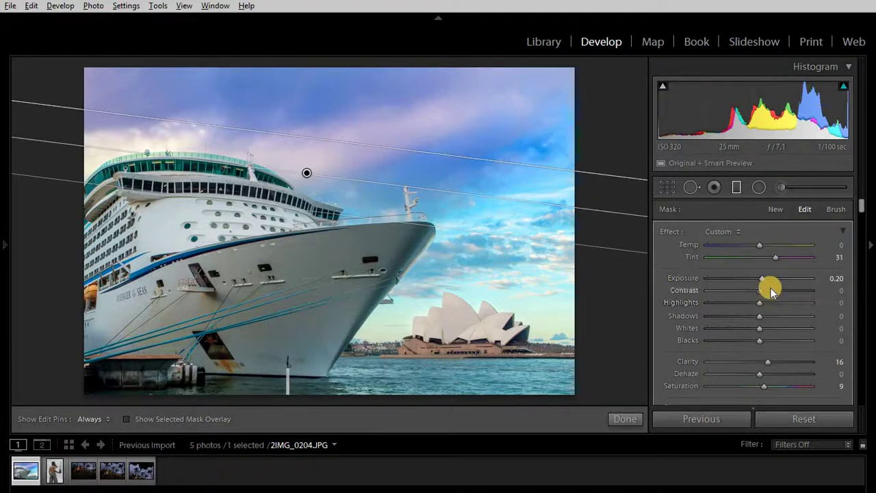
Step: Set the upper sky graduated filter's Contrast to 46 and Blacks to -26, and review its remaining settings
{"action": "scroll", "coordinate": [770, 288], "scroll_direction": "up", "scroll_amount": 10}
{"action": "scroll", "coordinate": [780, 295], "scroll_direction": "up", "scroll_amount": 1}
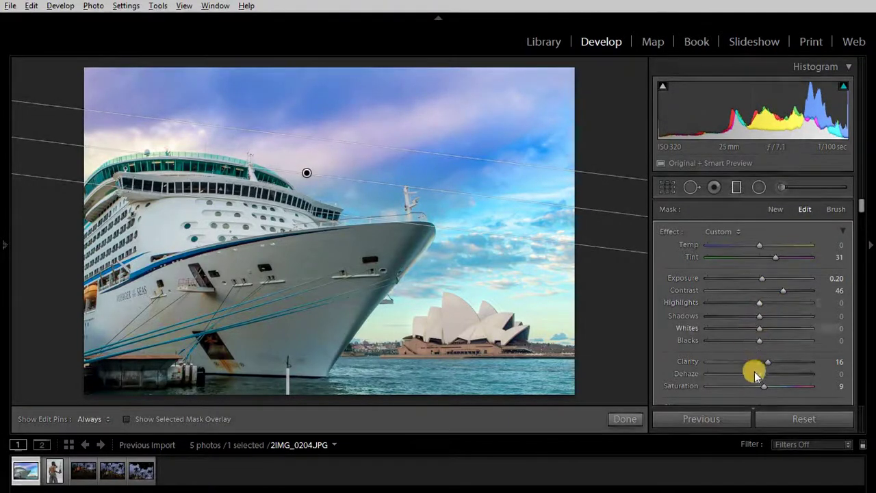
{"action": "left_click", "coordinate": [737, 344]}
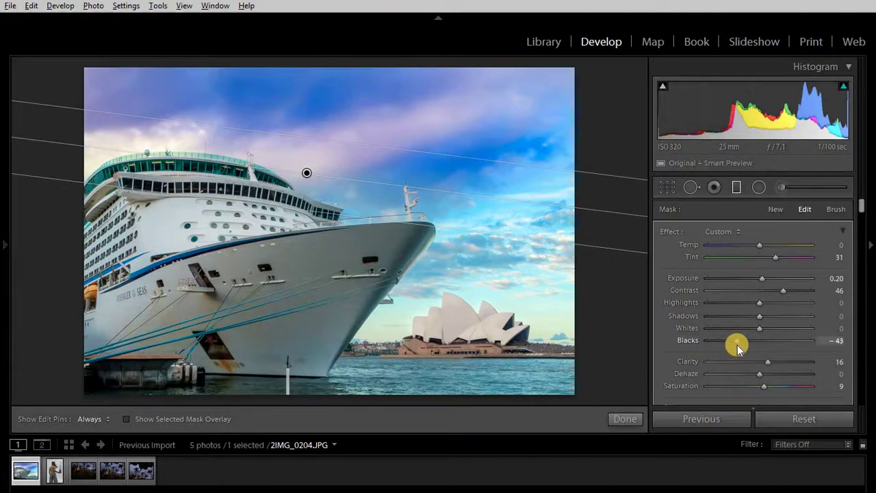
{"action": "left_click_drag", "start_coordinate": [737, 345], "coordinate": [746, 344]}
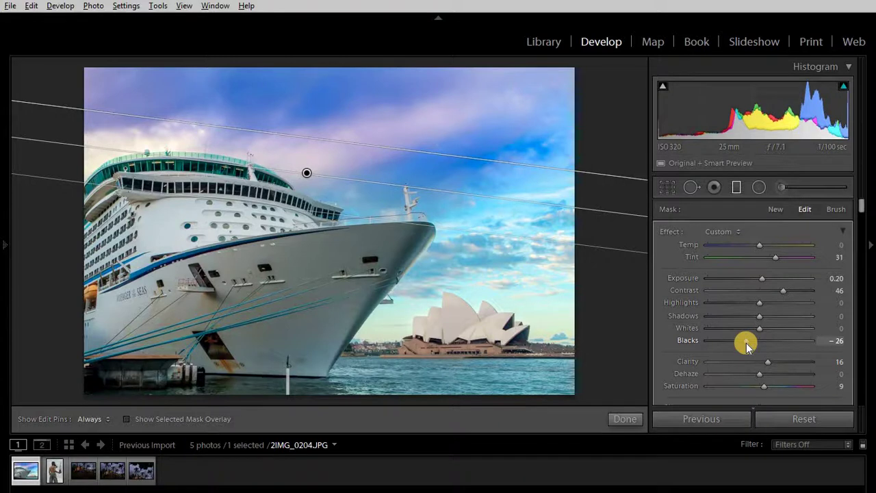
{"action": "scroll", "coordinate": [667, 359], "scroll_direction": "down", "scroll_amount": 2}
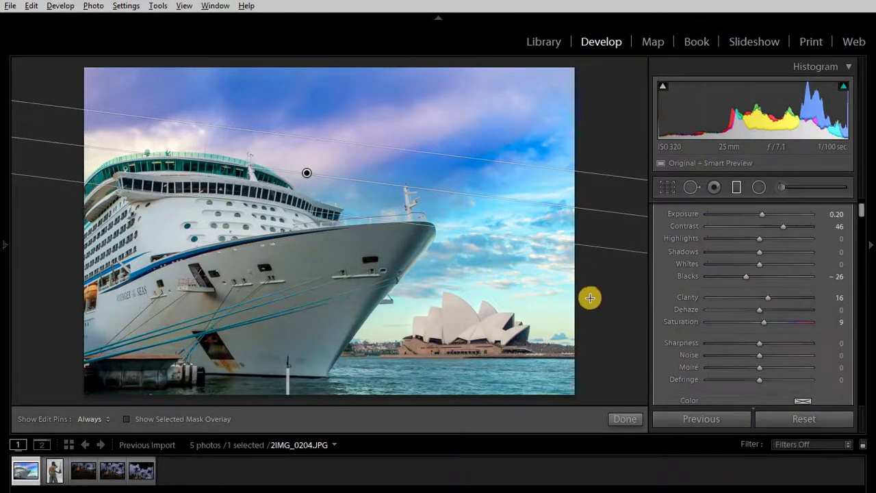
{"action": "scroll", "coordinate": [739, 347], "scroll_direction": "down", "scroll_amount": 2}
{"action": "scroll", "coordinate": [725, 348], "scroll_direction": "up", "scroll_amount": 4}
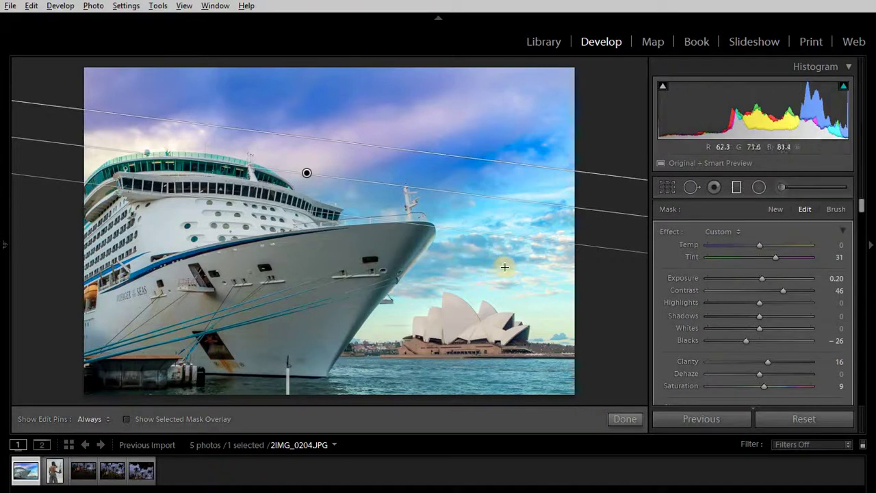
Step: Draw a second graduated filter with the same settings diagonally across the sky above the opera house and adjust its placement
{"action": "left_click_drag", "start_coordinate": [502, 273], "coordinate": [475, 300]}
{"action": "mouse_move", "coordinate": [474, 302]}
{"action": "left_mouse_down"}
{"action": "mouse_move", "coordinate": [463, 308]}
{"action": "mouse_move", "coordinate": [487, 295]}
{"action": "left_mouse_up"}
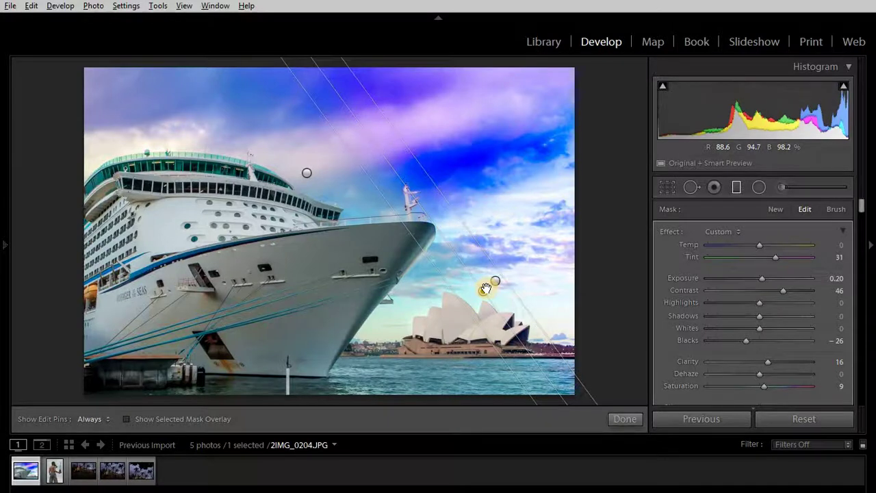
Step: Reposition and rotate the second graduated filter across the sky above the opera house and finish editing the filters
{"action": "key", "text": "Delete"}
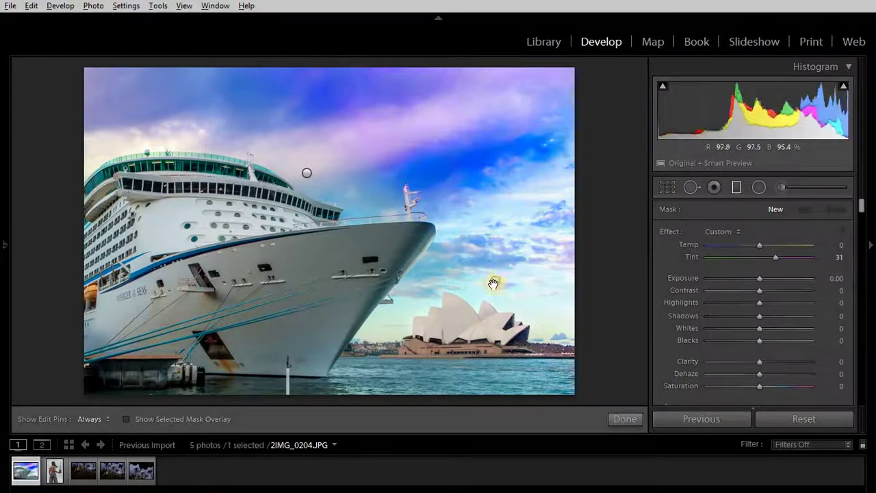
{"action": "left_click", "coordinate": [493, 284]}
{"action": "left_click_drag", "start_coordinate": [495, 280], "coordinate": [502, 271]}
{"action": "left_click_drag", "start_coordinate": [563, 307], "coordinate": [559, 327]}
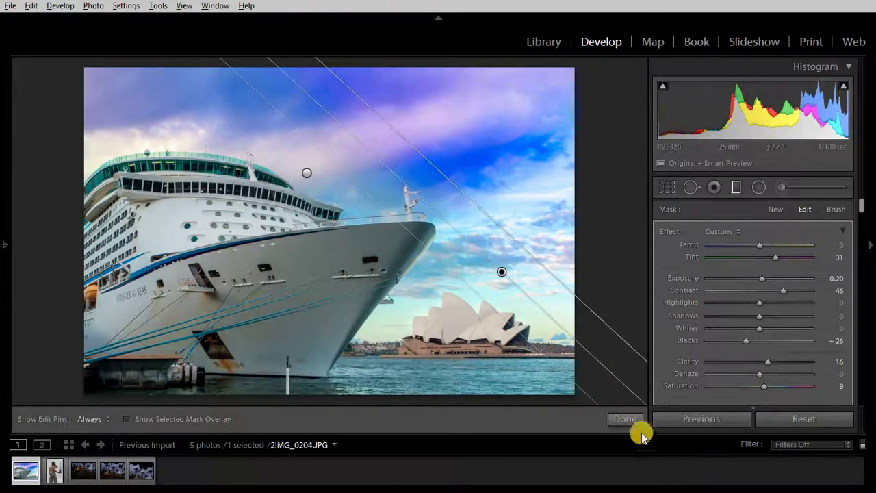
{"action": "left_click", "coordinate": [624, 418]}
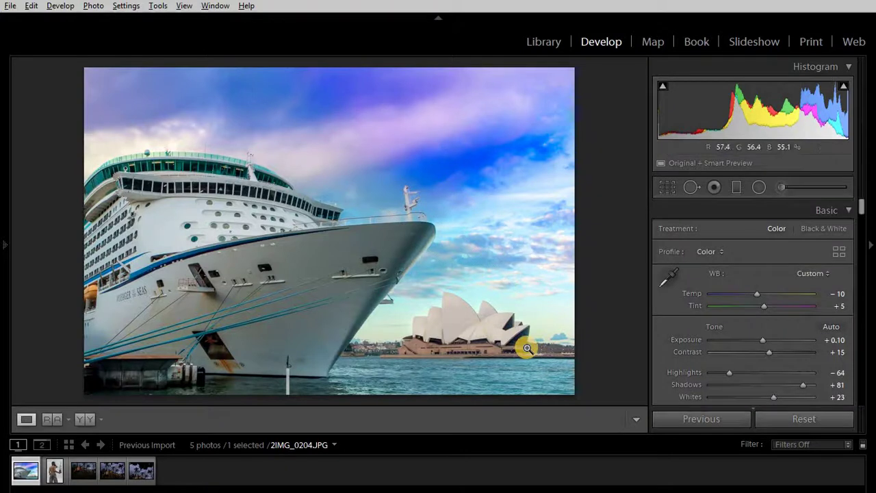
Step: Compare the edited photo with its unedited version and with the finished reference image
{"action": "key", "text": "backslash"}
{"action": "key", "text": "backslash"}
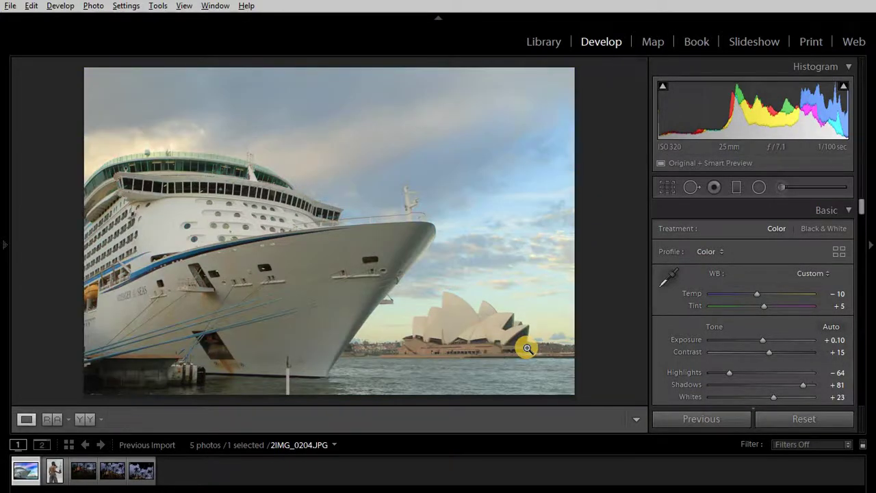
{"action": "key", "text": "backslash"}
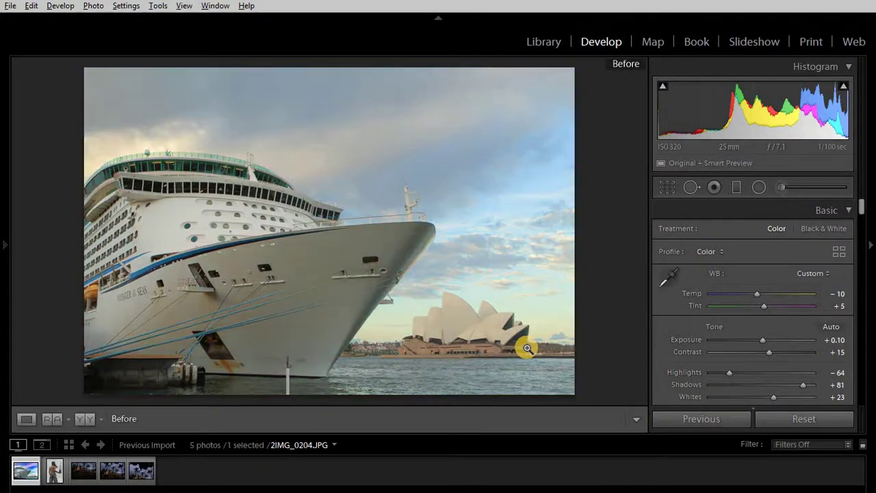
{"action": "key", "text": "backslash"}
{"action": "key", "text": "f"}
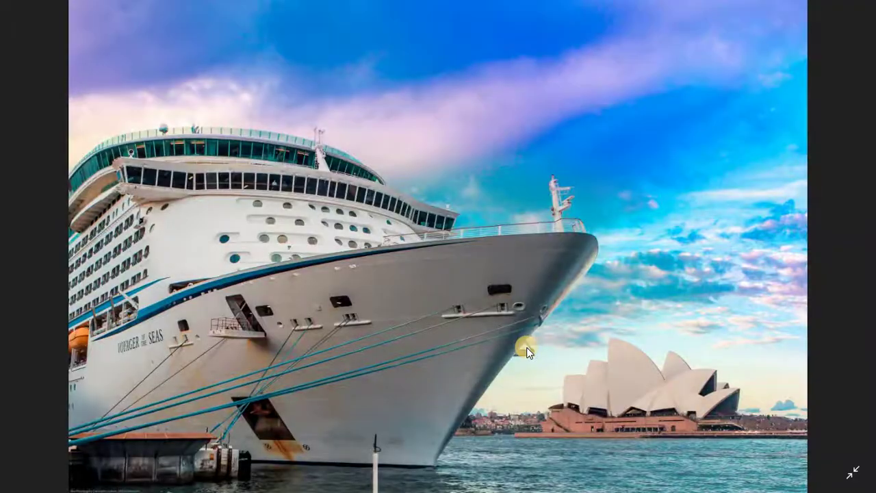
{"action": "key", "text": "f"}
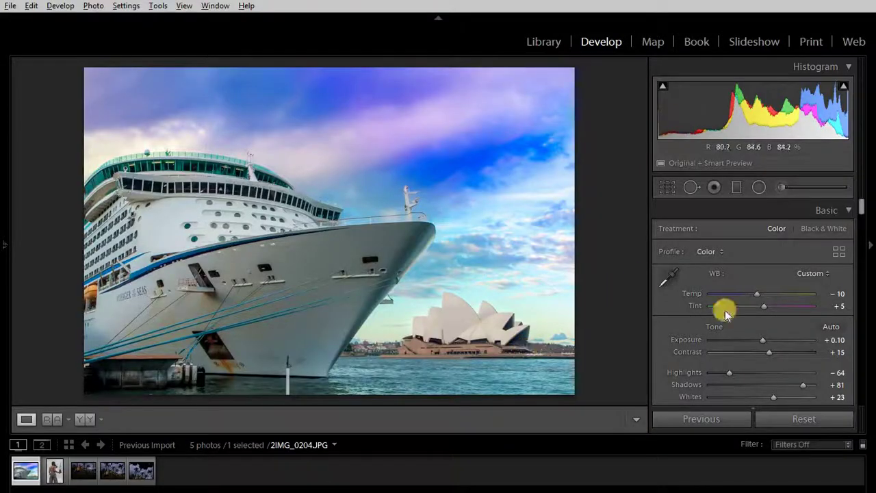
Step: Set the photo's Shadows to +100 and Contrast to +25, and try an Exposure of +0.30 before restoring it to +0.10
{"action": "scroll", "coordinate": [696, 358], "scroll_direction": "down", "scroll_amount": 1}
{"action": "scroll", "coordinate": [696, 358], "scroll_direction": "up", "scroll_amount": 1}
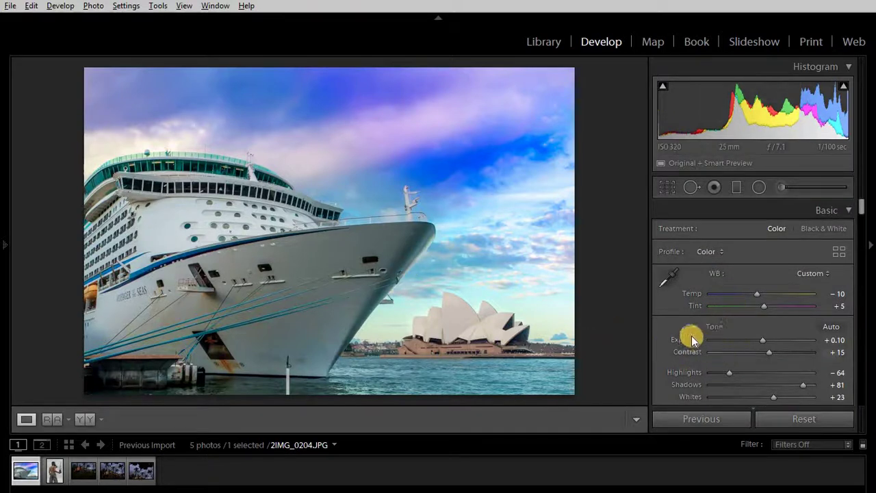
{"action": "scroll", "coordinate": [691, 336], "scroll_direction": "down", "scroll_amount": 1}
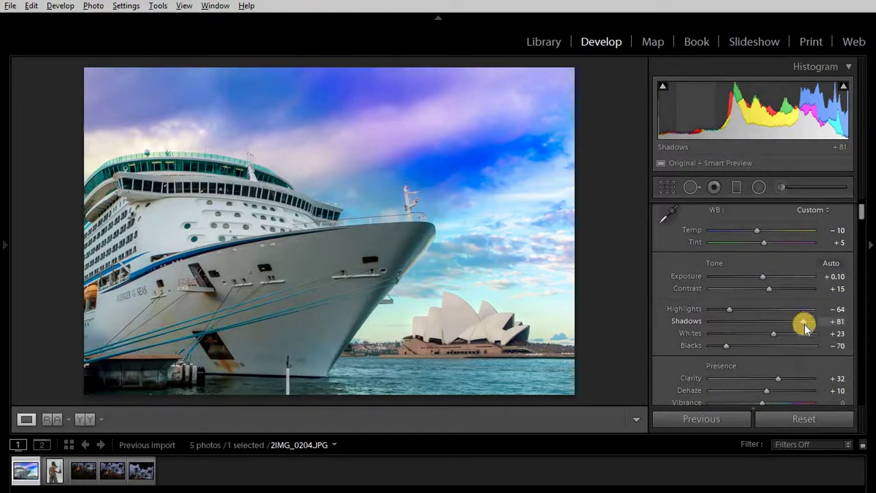
{"action": "left_click_drag", "start_coordinate": [802, 320], "coordinate": [853, 325]}
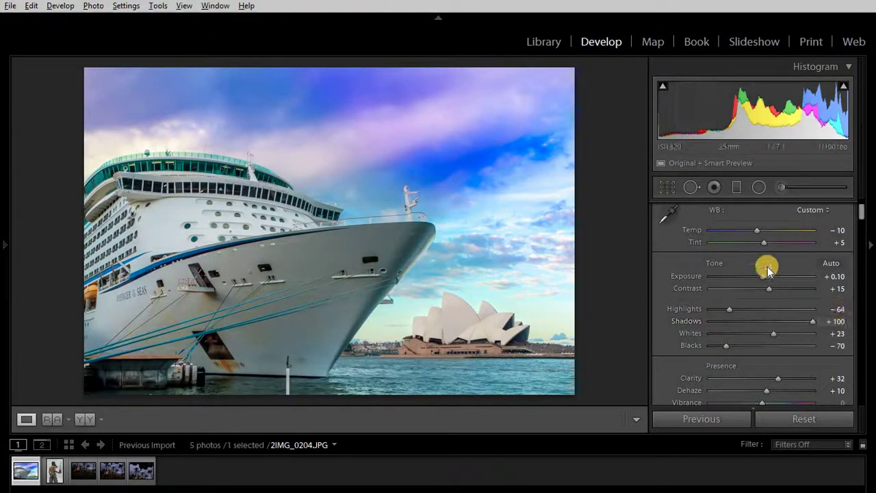
{"action": "left_click", "coordinate": [773, 293]}
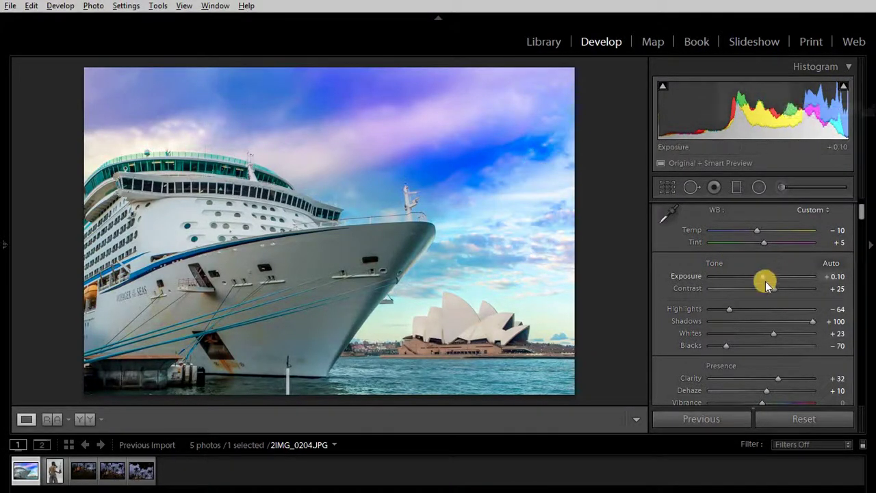
{"action": "scroll", "coordinate": [765, 282], "scroll_direction": "up", "scroll_amount": 2}
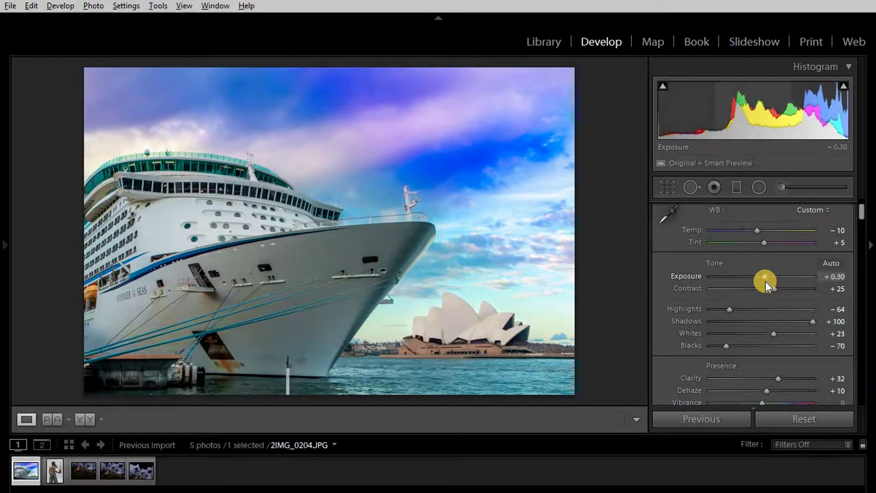
{"action": "scroll", "coordinate": [765, 281], "scroll_direction": "down", "scroll_amount": 2}
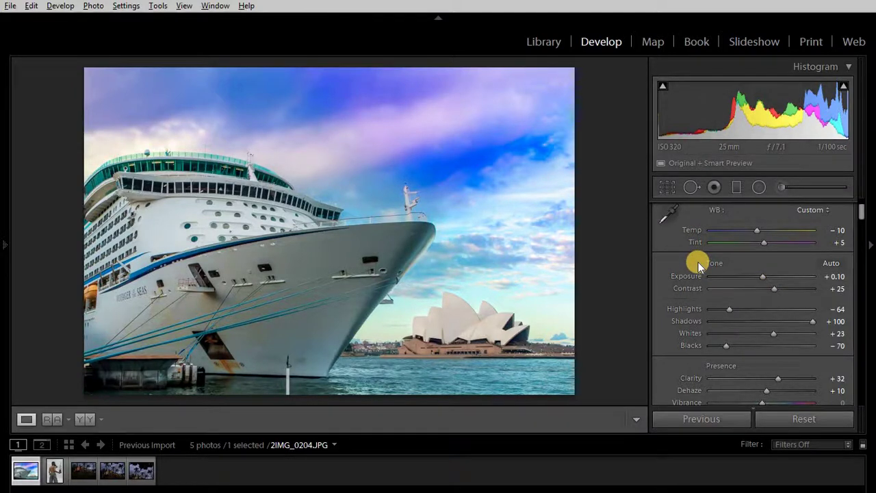
Step: Add points to the RGB point curve to pull down the darker tones and slightly lift the lighter tones
{"action": "scroll", "coordinate": [698, 262], "scroll_direction": "down", "scroll_amount": 15}
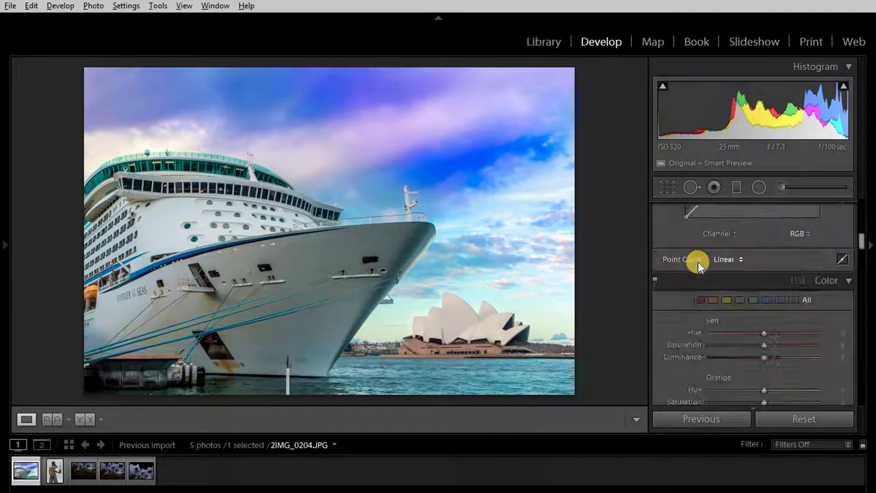
{"action": "scroll", "coordinate": [698, 262], "scroll_direction": "up", "scroll_amount": 6}
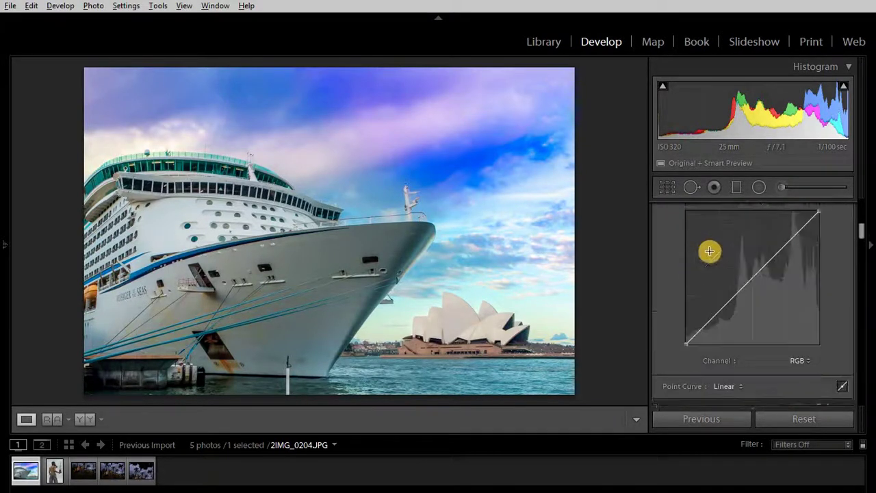
{"action": "scroll", "coordinate": [727, 295], "scroll_direction": "up", "scroll_amount": 2}
{"action": "scroll", "coordinate": [727, 297], "scroll_direction": "down", "scroll_amount": 2}
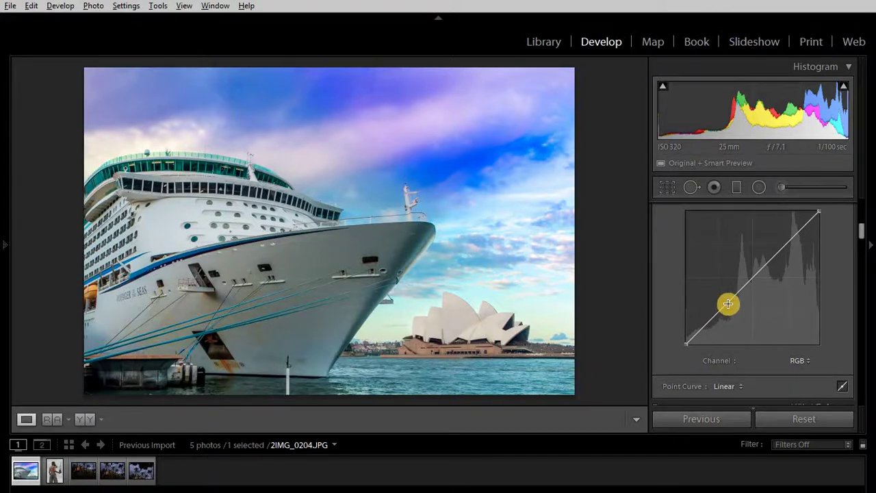
{"action": "left_click_drag", "start_coordinate": [727, 303], "coordinate": [730, 305]}
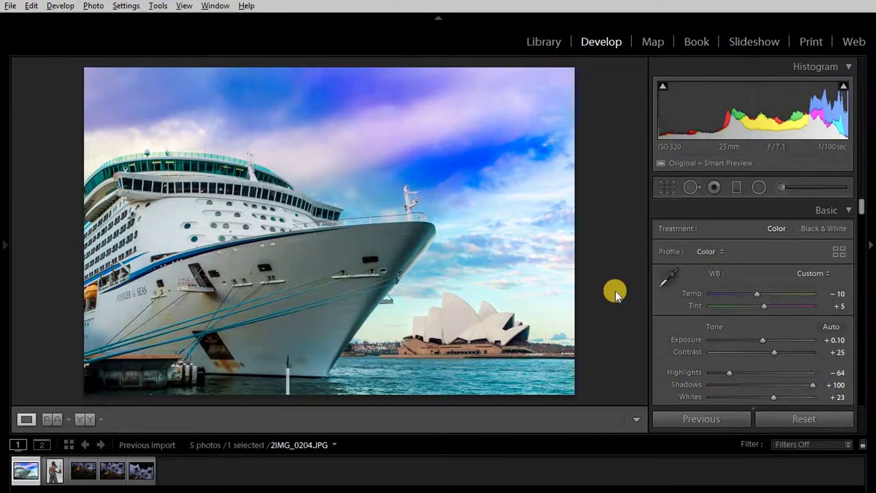
Step: Check the final edit against the original photo, review the basic settings, and view the finished reference image again
{"action": "key", "text": "backslash"}
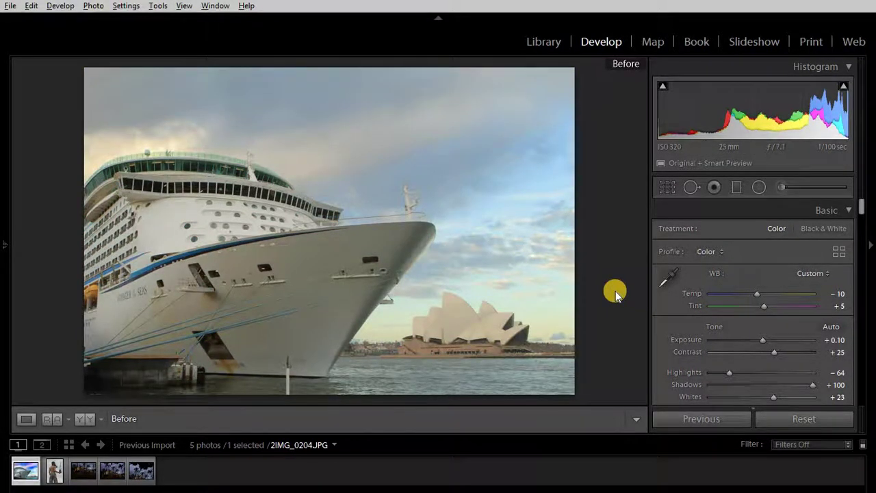
{"action": "key", "text": "backslash"}
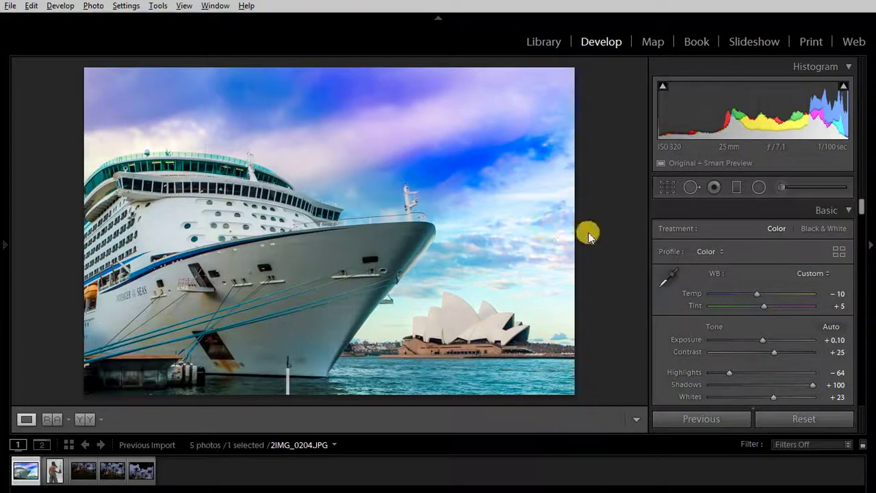
{"action": "scroll", "coordinate": [800, 349], "scroll_direction": "down", "scroll_amount": 5}
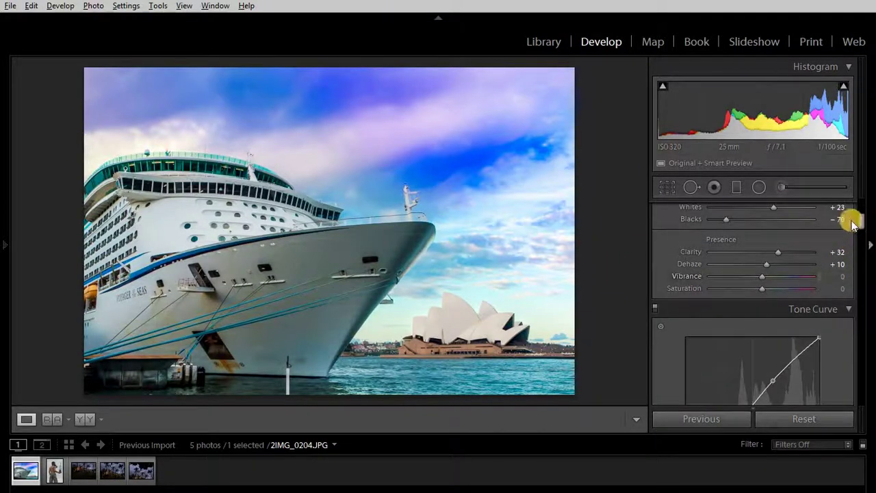
{"action": "mouse_move", "coordinate": [860, 228]}
{"action": "left_mouse_down"}
{"action": "mouse_move", "coordinate": [860, 255]}
{"action": "mouse_move", "coordinate": [865, 214]}
{"action": "left_mouse_up"}
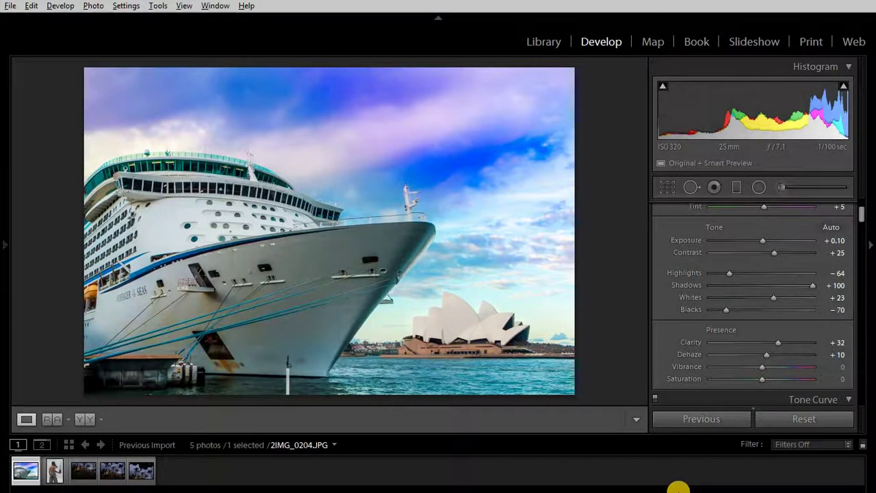
{"action": "key", "text": "f"}
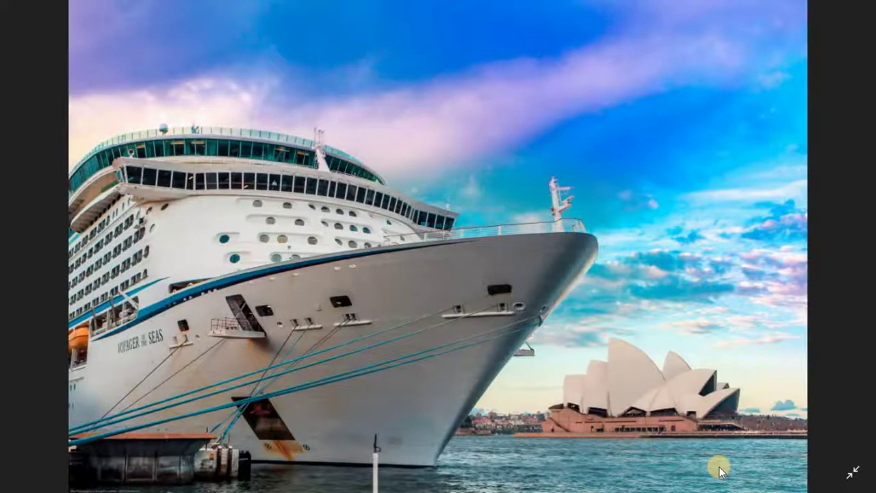
{"action": "key", "text": "f"}
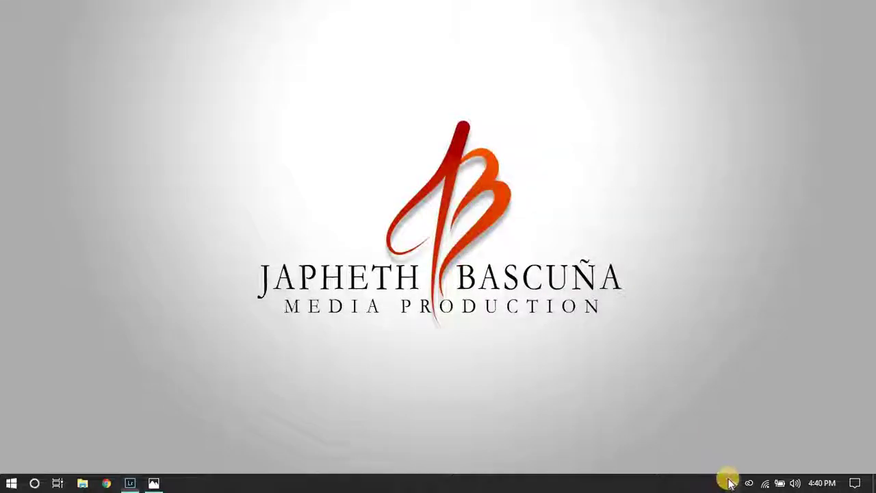
{"action": "left_click", "coordinate": [730, 481]}
{"action": "right_click", "coordinate": [752, 456]}
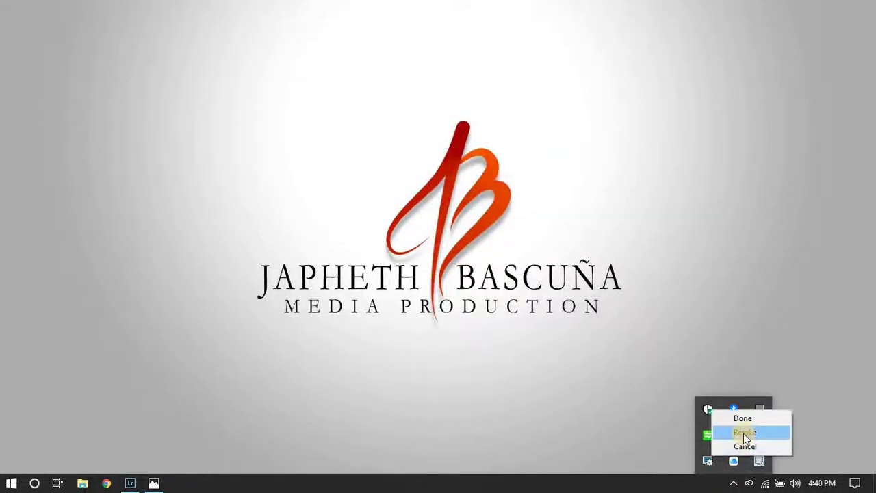